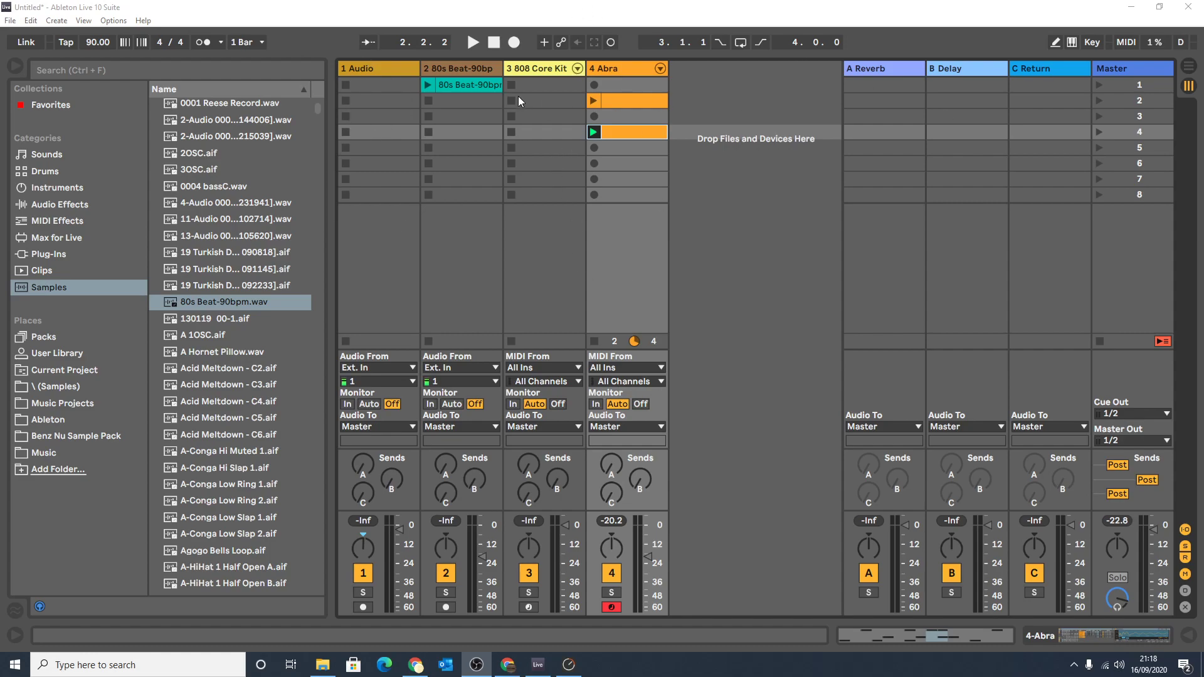
Play the scene 2 clip on the 4 Abra track and stop playback.
{"action": "left_click", "coordinate": [614, 68]}
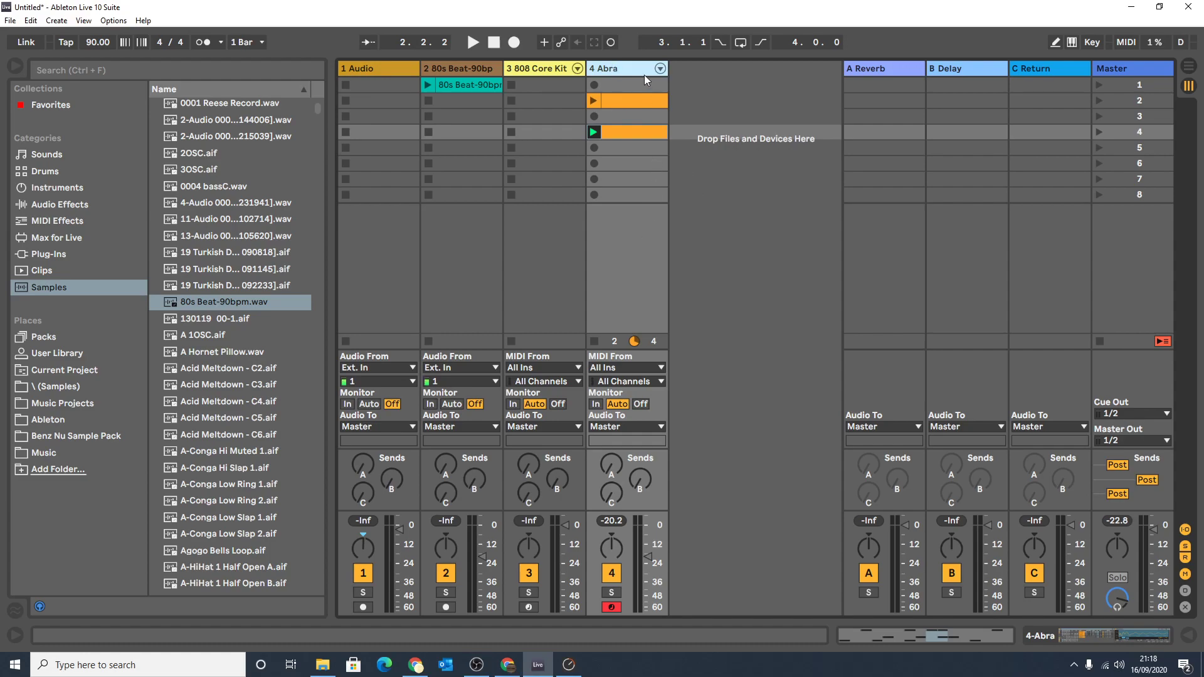
{"action": "left_click", "coordinate": [625, 100]}
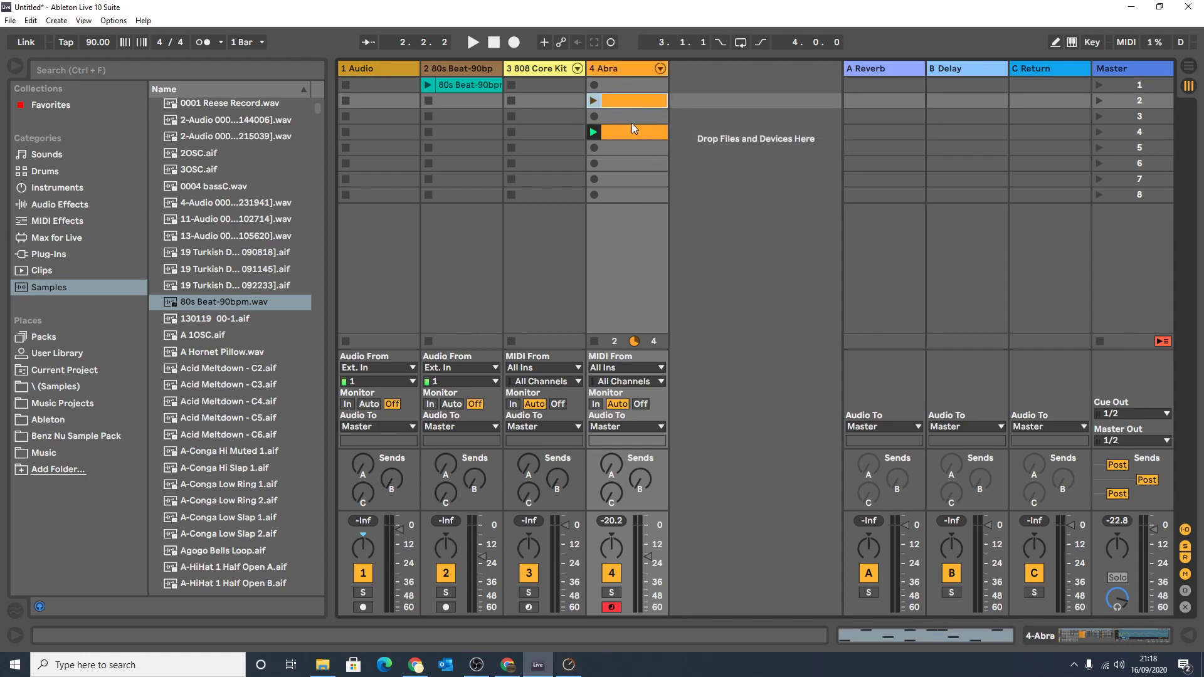
{"action": "left_click", "coordinate": [594, 100]}
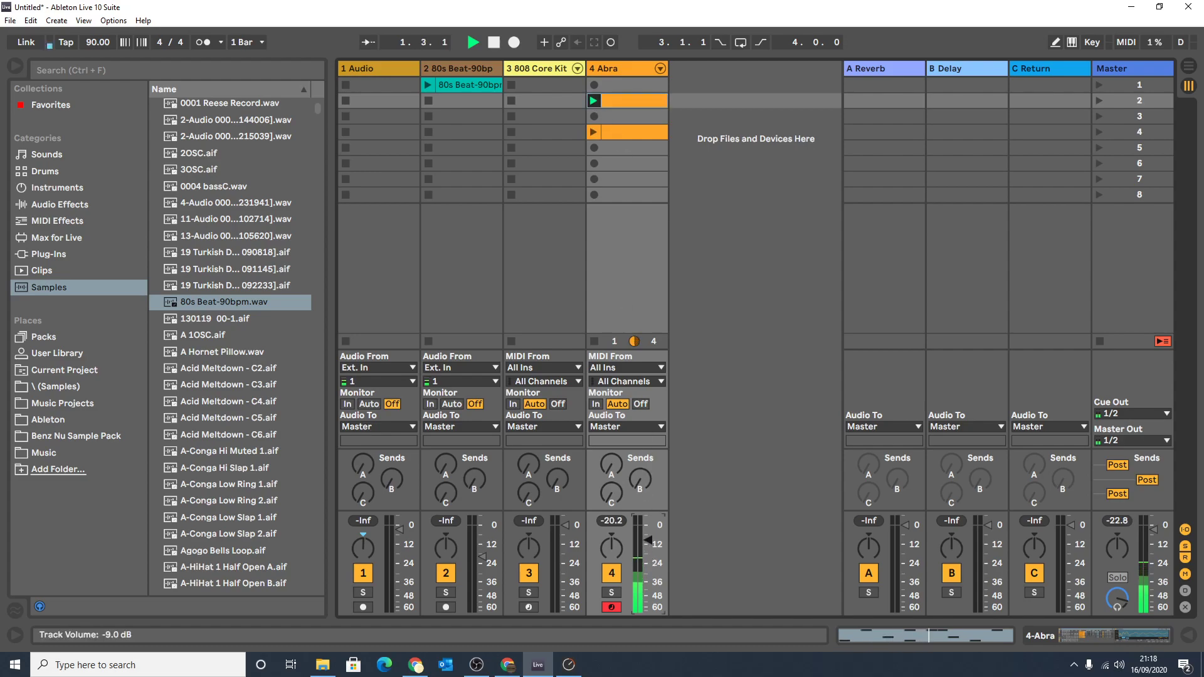
{"action": "key", "text": "space"}
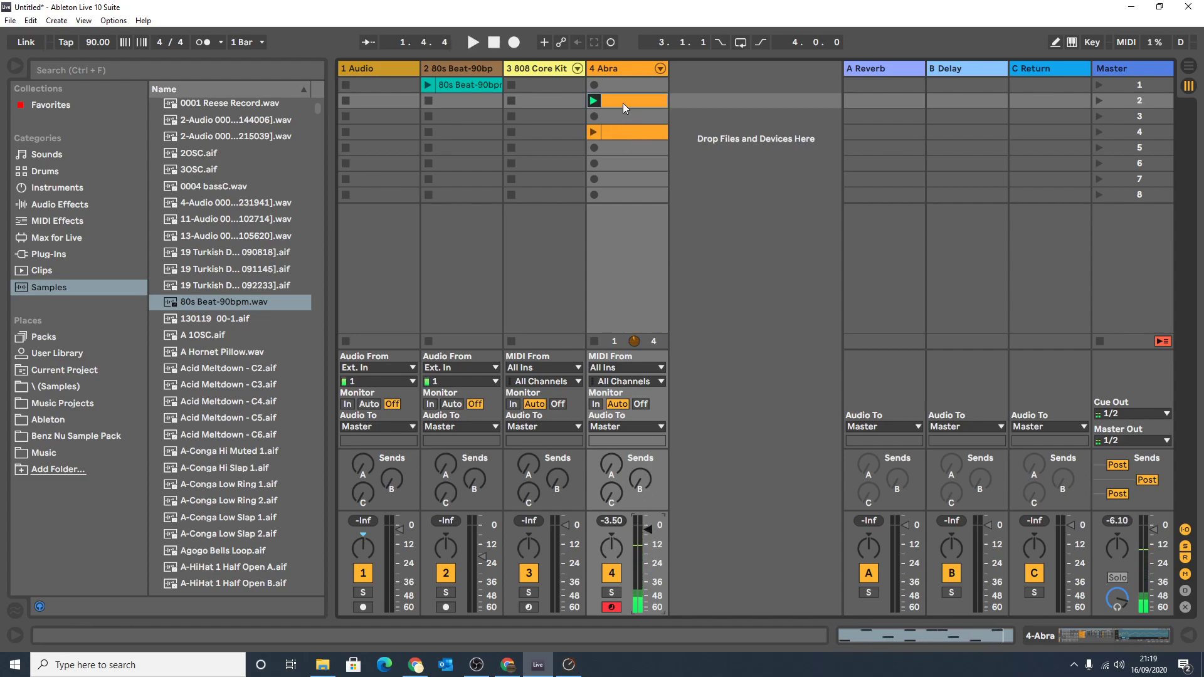
Open the 4 Abra track's scene 2 clip and enlarge the note editor to show its drum lanes.
{"action": "left_click", "coordinate": [615, 133]}
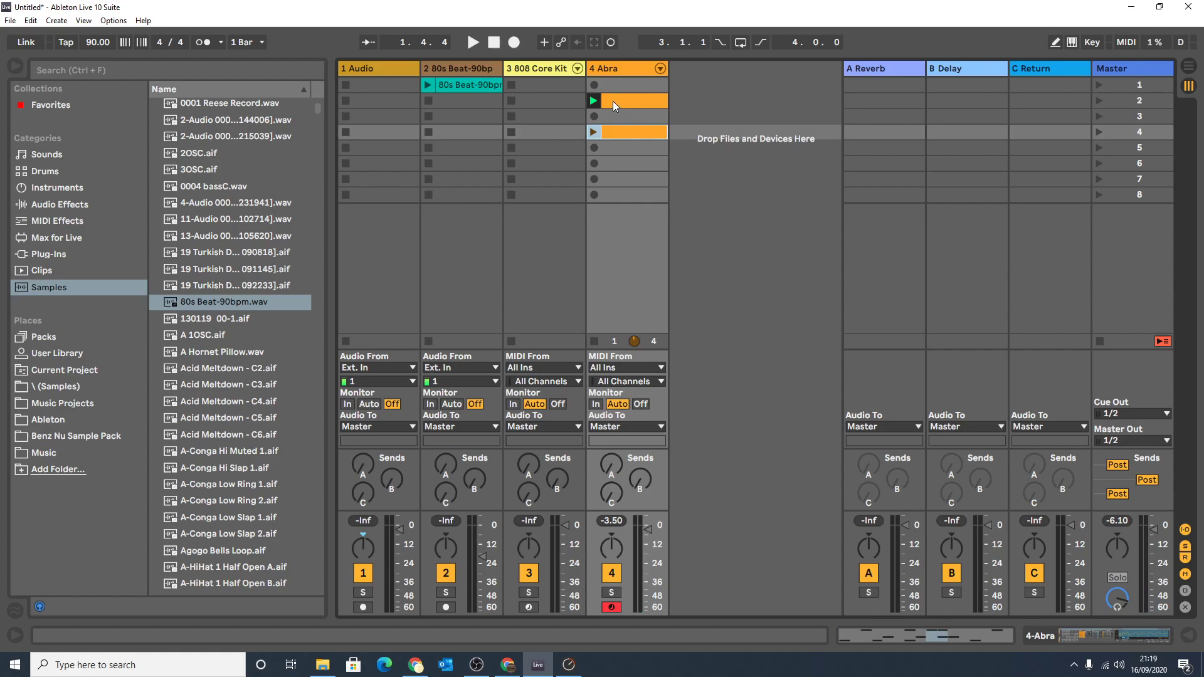
{"action": "double_click", "coordinate": [614, 102]}
{"action": "left_click_drag", "start_coordinate": [637, 453], "coordinate": [632, 209]}
{"action": "scroll", "coordinate": [623, 111], "scroll_direction": "down", "scroll_amount": 1}
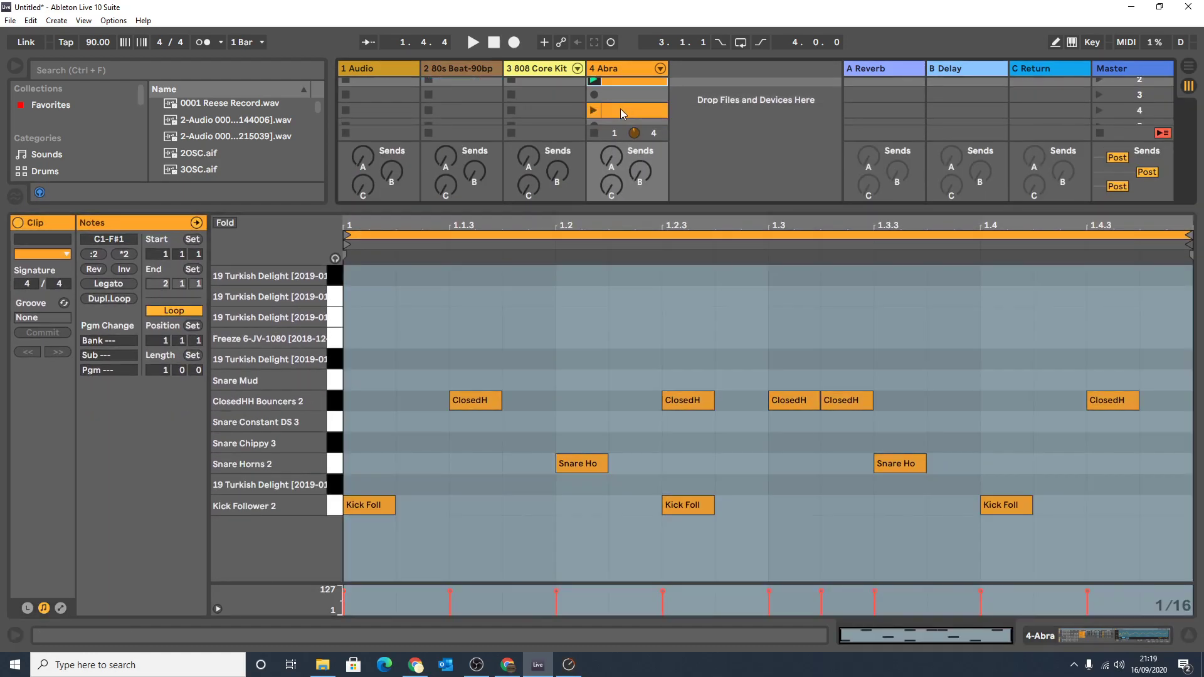
In the Abra clip in scene 4, add Snare Chippy 3 notes at 1.4.2 and 1.4.4.
{"action": "left_click", "coordinate": [618, 109]}
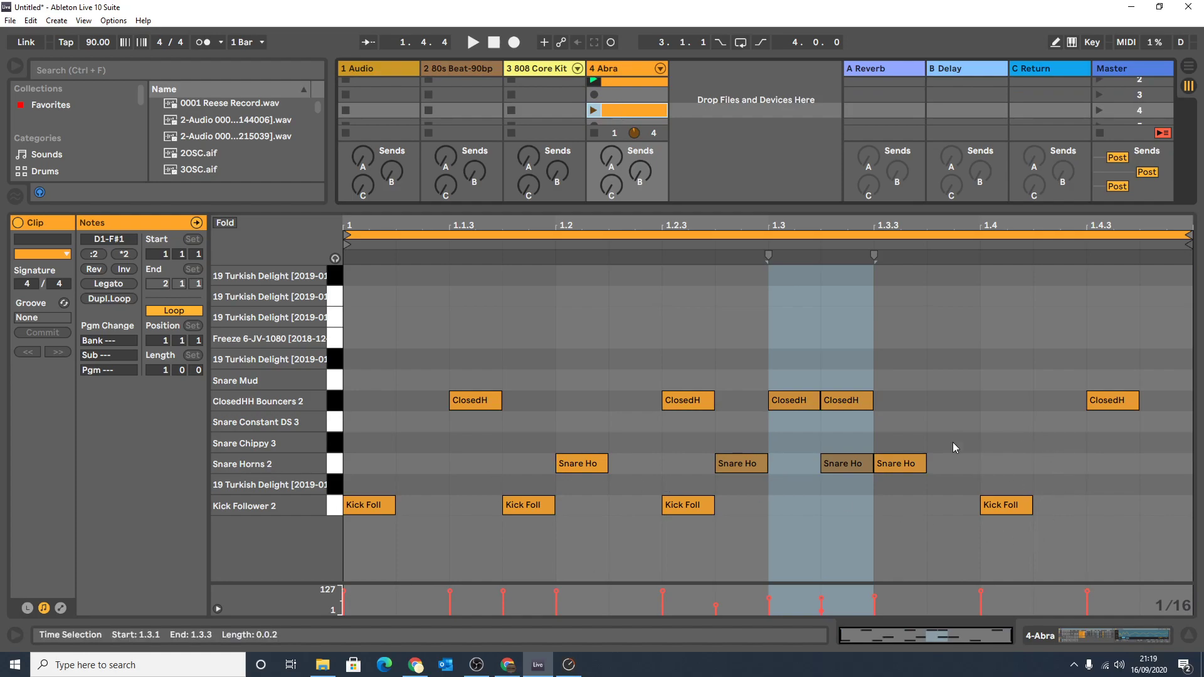
{"action": "double_click", "coordinate": [1071, 446]}
{"action": "double_click", "coordinate": [1169, 450]}
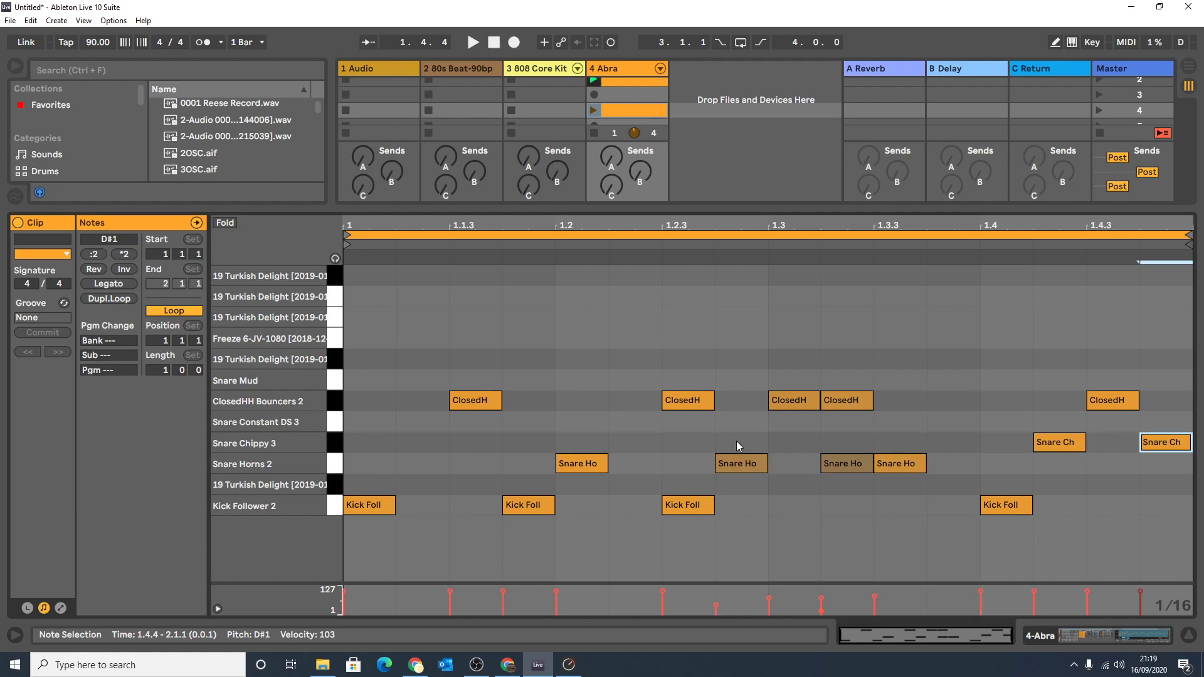
Check the velocities of the two quiet Snare Horns 2 notes and listen to the scene 4 clip.
{"action": "left_click_drag", "start_coordinate": [736, 441], "coordinate": [851, 465]}
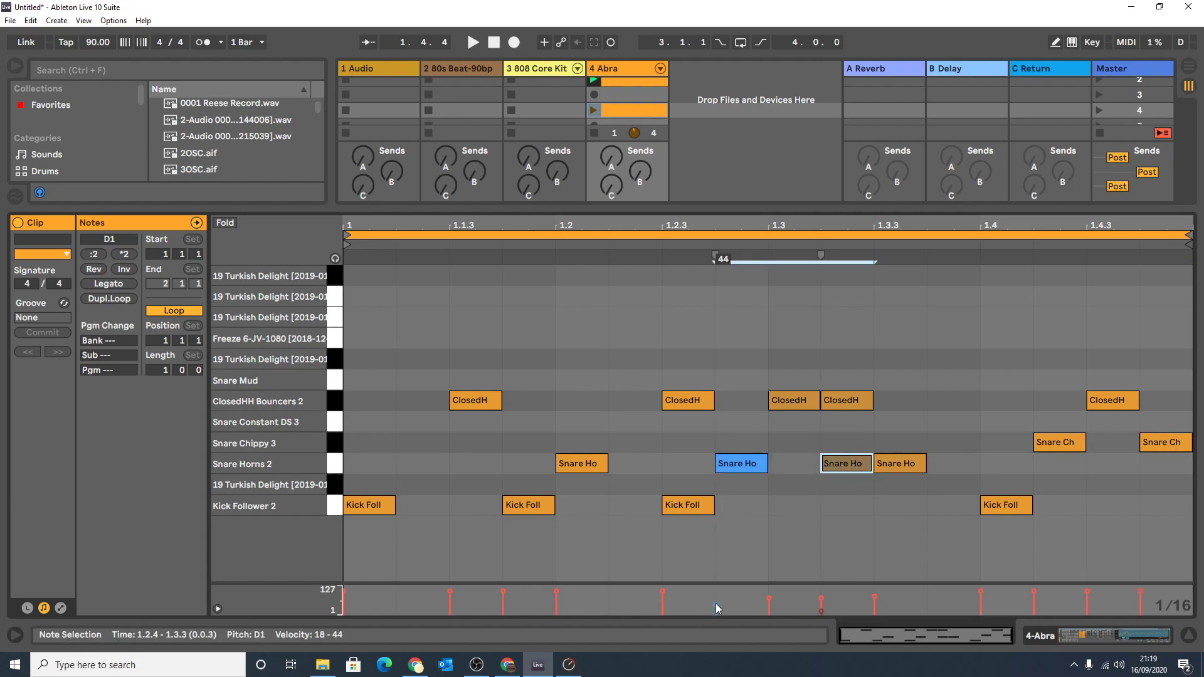
{"action": "left_click", "coordinate": [564, 530]}
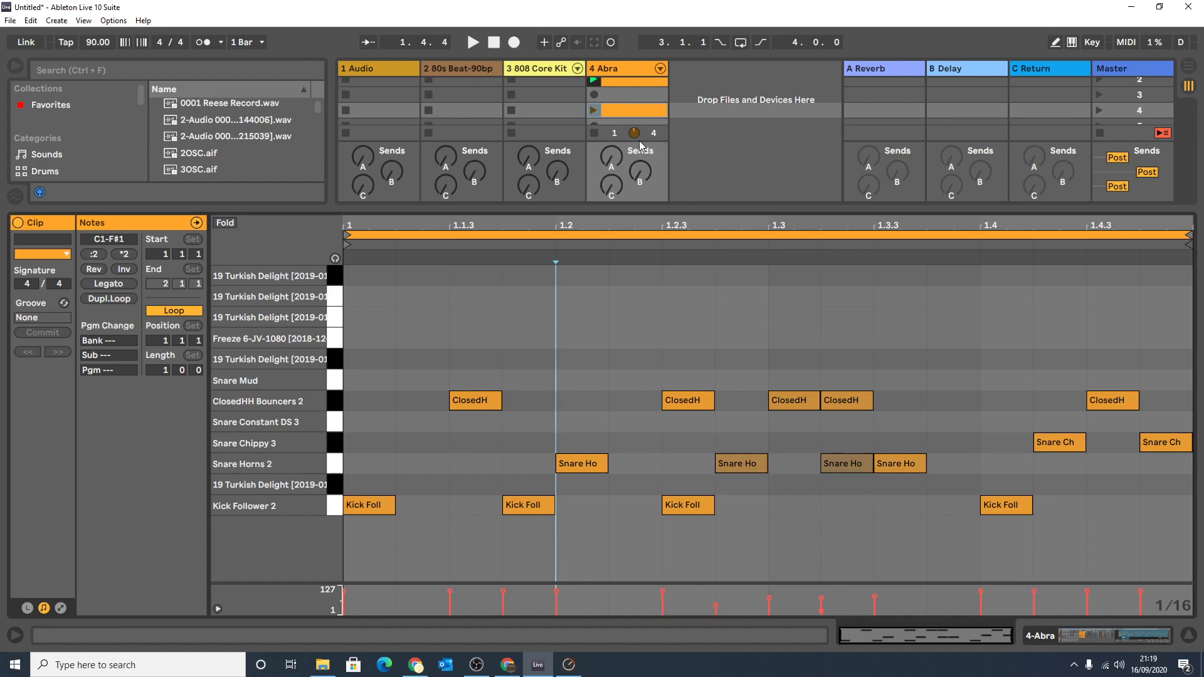
{"action": "left_click", "coordinate": [595, 112]}
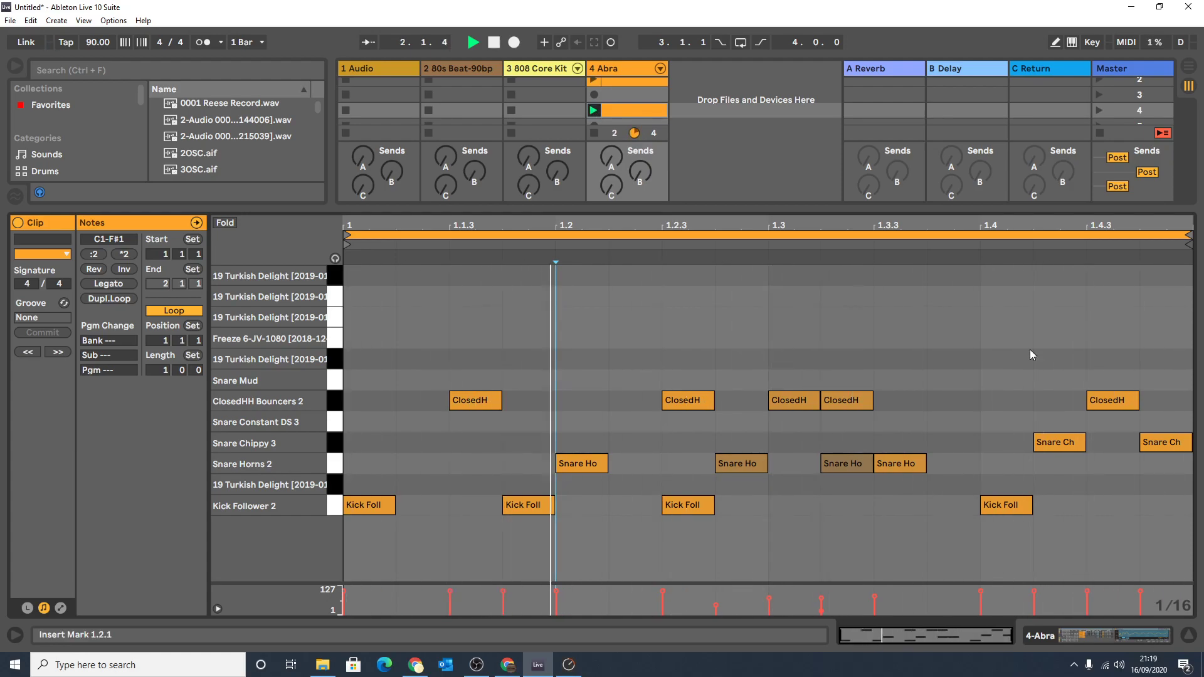
{"action": "key", "text": "space"}
Lower the velocity of both Snare Chippy 3 notes to 77, listen to the clip, and reduce their velocity further.
{"action": "left_click_drag", "start_coordinate": [1058, 468], "coordinate": [1146, 438]}
{"action": "left_click_drag", "start_coordinate": [1141, 591], "coordinate": [1133, 604]}
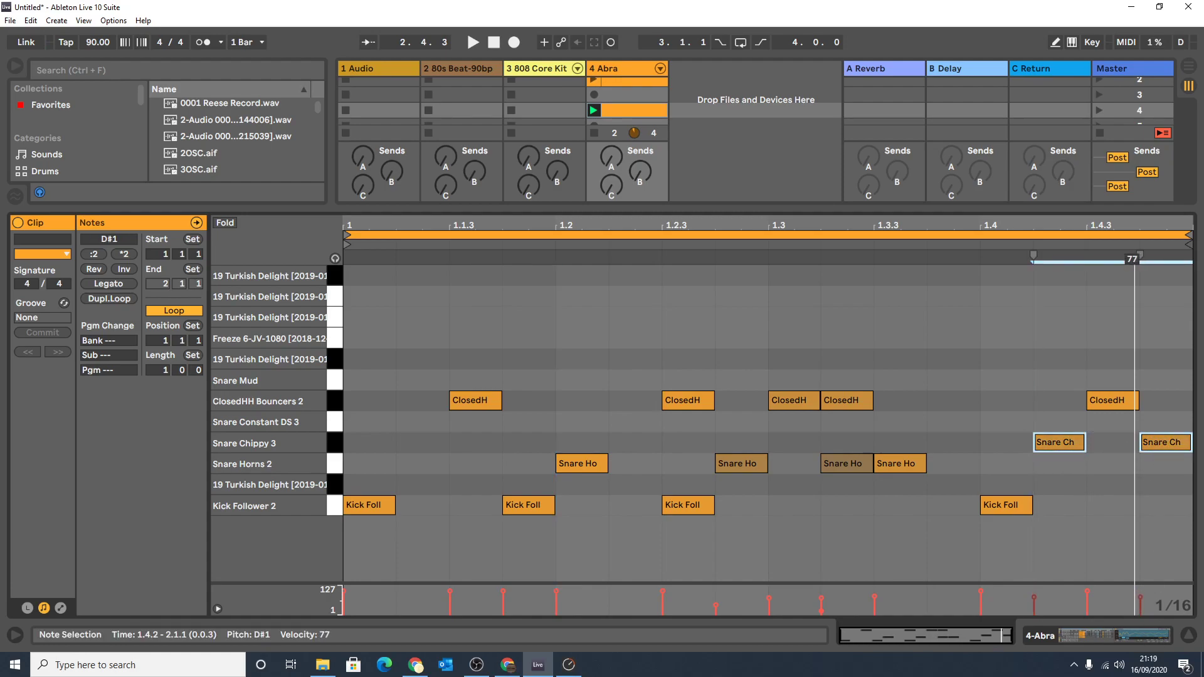
{"action": "key", "text": "space"}
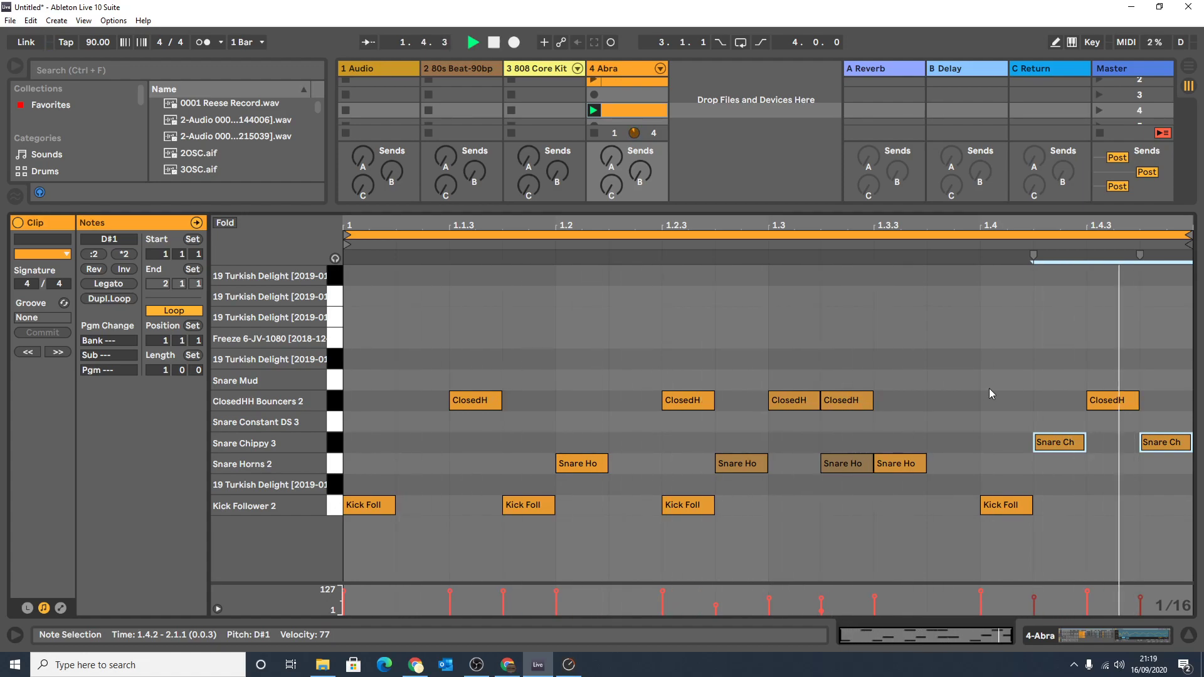
{"action": "left_click_drag", "start_coordinate": [1034, 598], "coordinate": [1036, 610]}
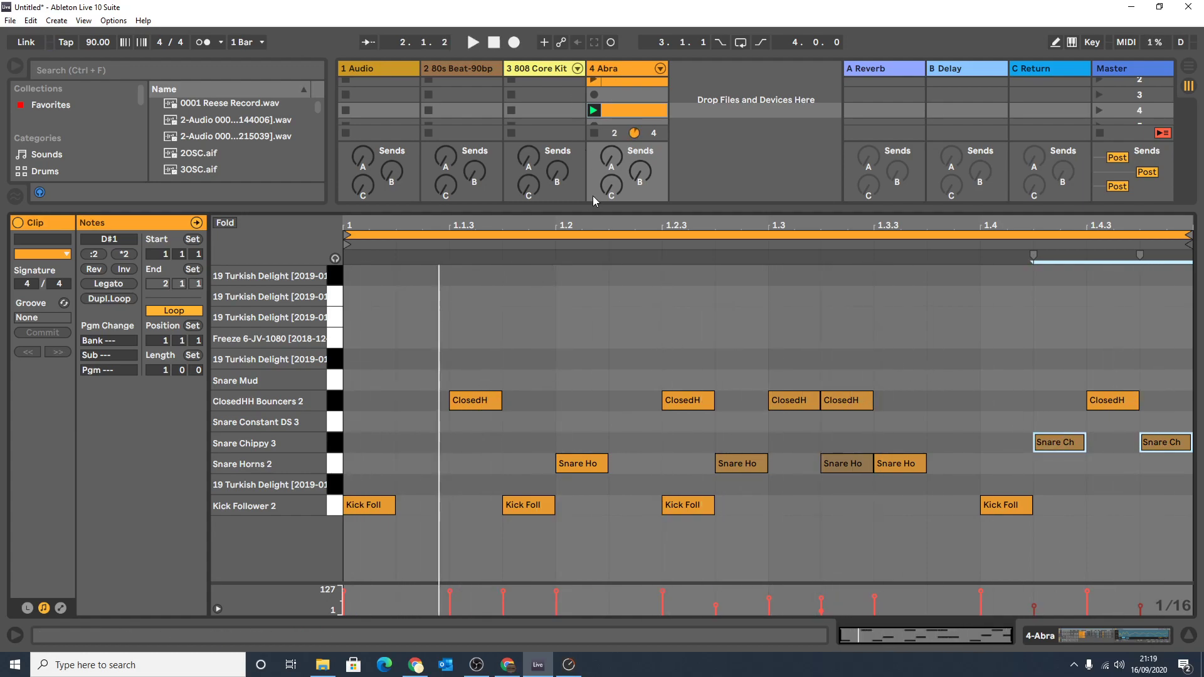
Shrink the note editor to reveal the clip slots and mixer, and select the 4 Abra track.
{"action": "left_click_drag", "start_coordinate": [597, 212], "coordinate": [597, 446]}
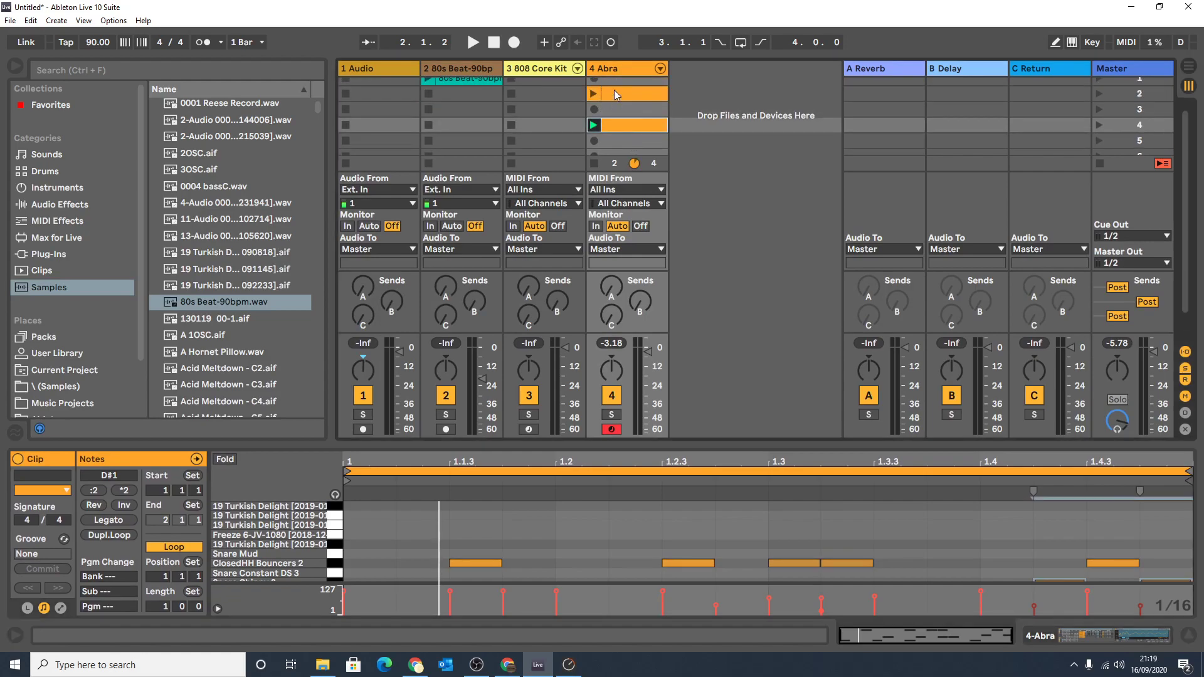
{"action": "scroll", "coordinate": [615, 94], "scroll_direction": "up", "scroll_amount": 1}
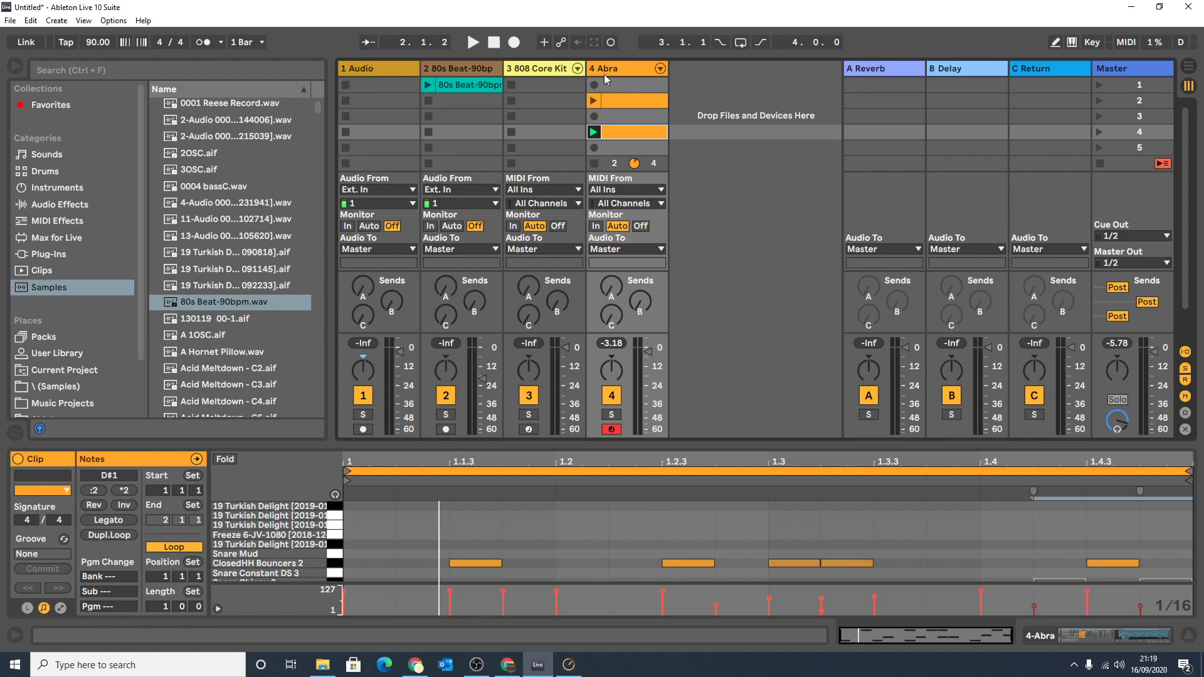
{"action": "left_click", "coordinate": [621, 70]}
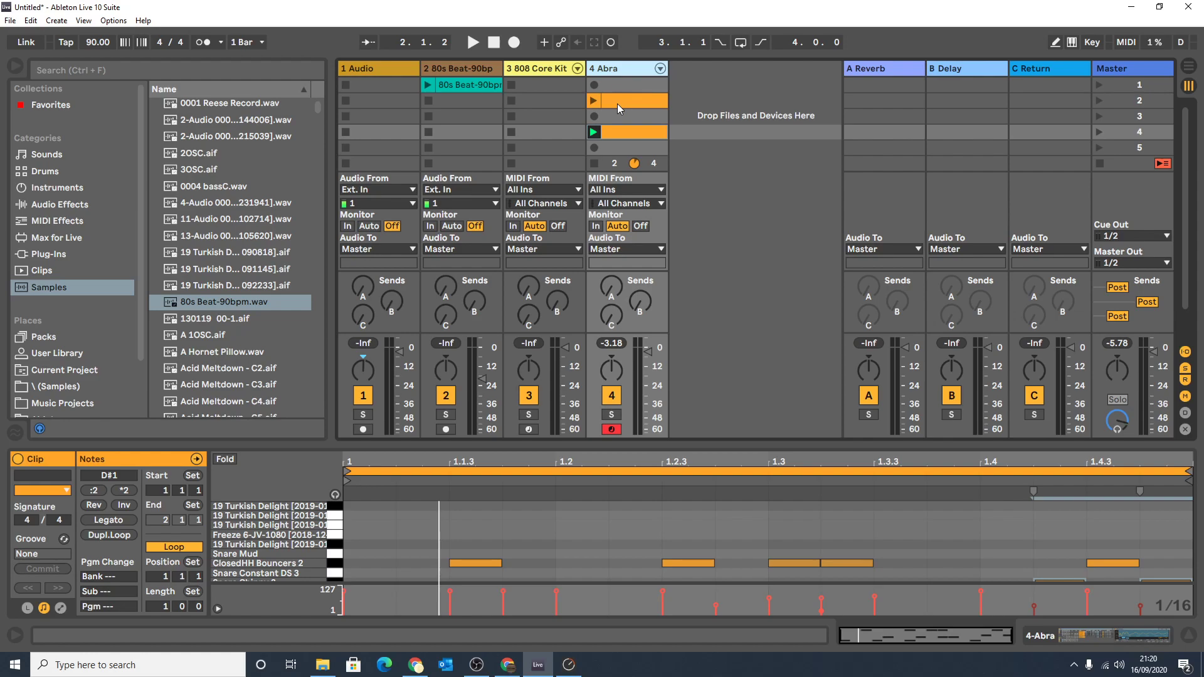
{"action": "left_click", "coordinate": [462, 70]}
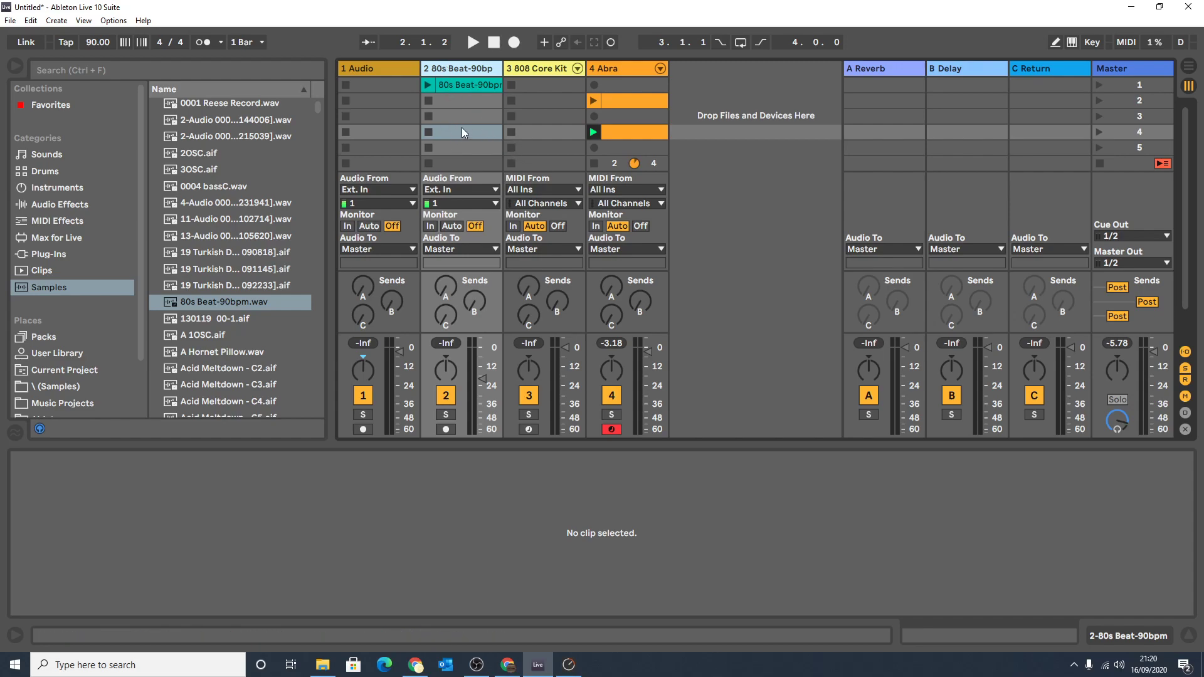
{"action": "left_click", "coordinate": [451, 104]}
{"action": "left_click", "coordinate": [453, 118]}
{"action": "left_click", "coordinate": [454, 132]}
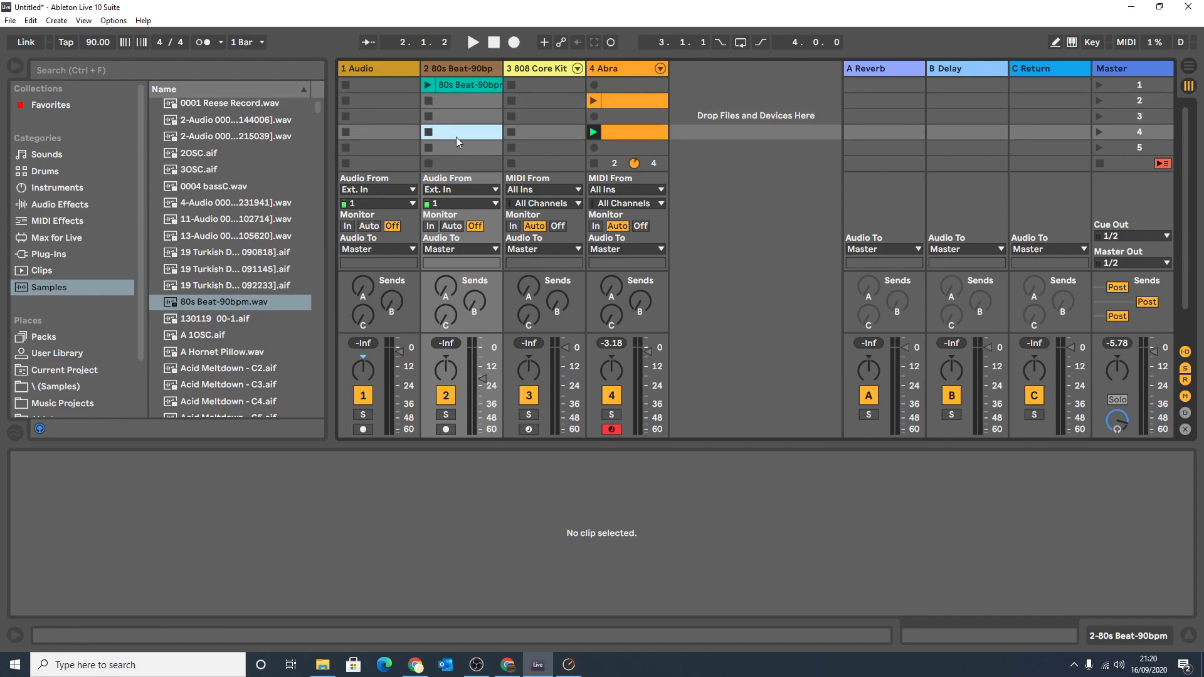
{"action": "left_click", "coordinate": [461, 148]}
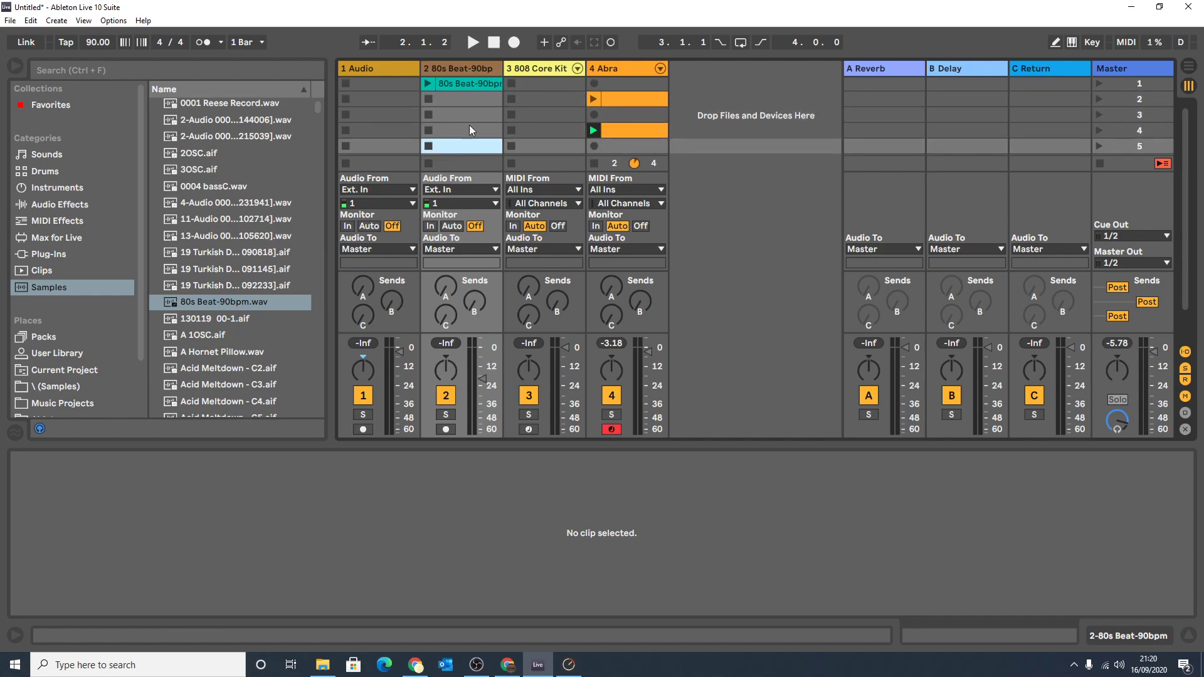
{"action": "left_click", "coordinate": [454, 101]}
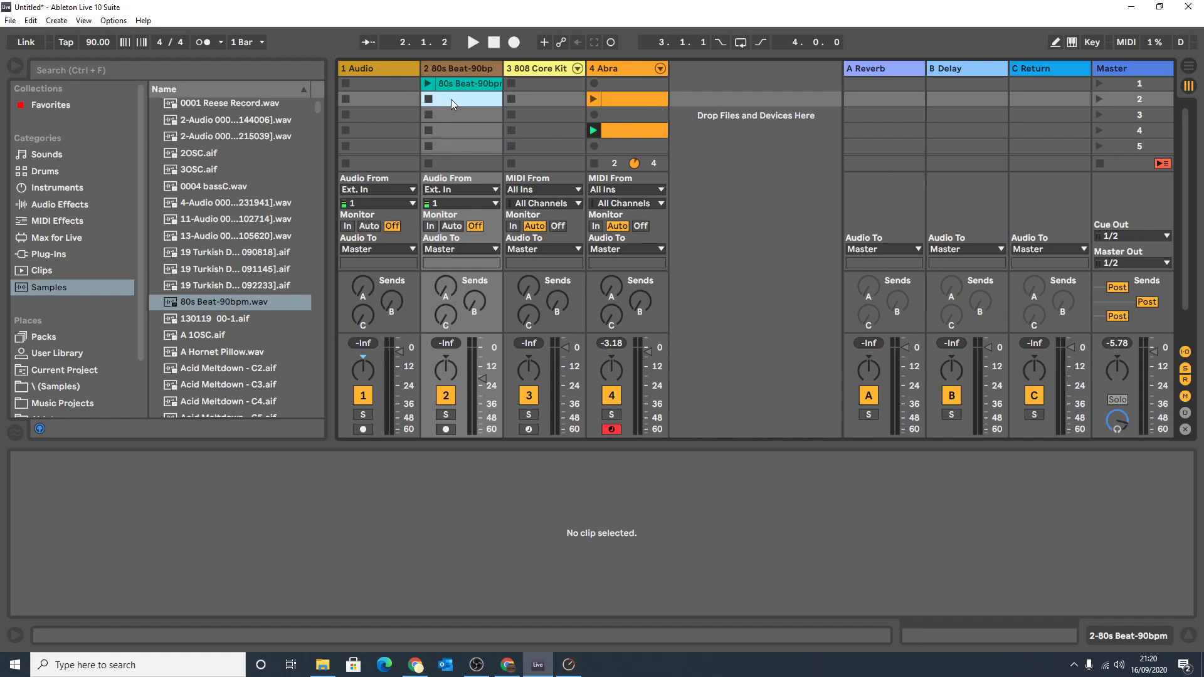
Listen to the 80s Beat and Abra clips by launching and stopping individual slots, and launch scenes 1 and 2.
{"action": "left_click", "coordinate": [430, 84]}
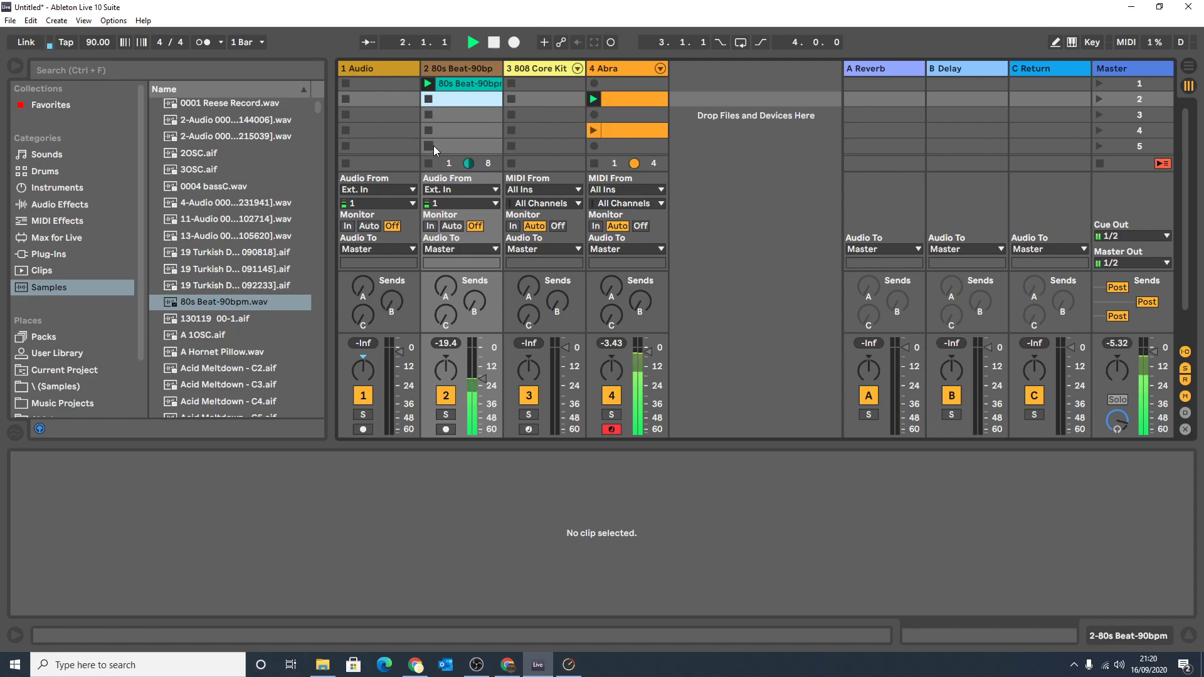
{"action": "left_click", "coordinate": [429, 130]}
{"action": "left_click", "coordinate": [592, 130]}
{"action": "key", "text": "space"}
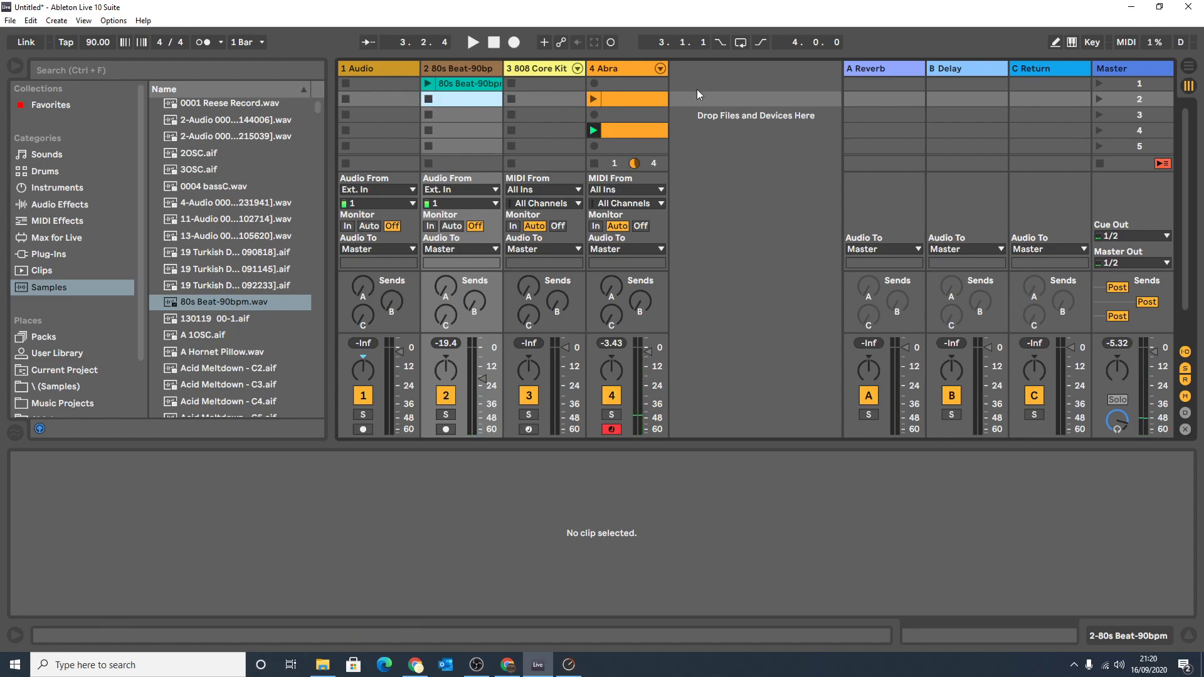
{"action": "left_click", "coordinate": [1099, 82]}
{"action": "left_click", "coordinate": [1095, 99]}
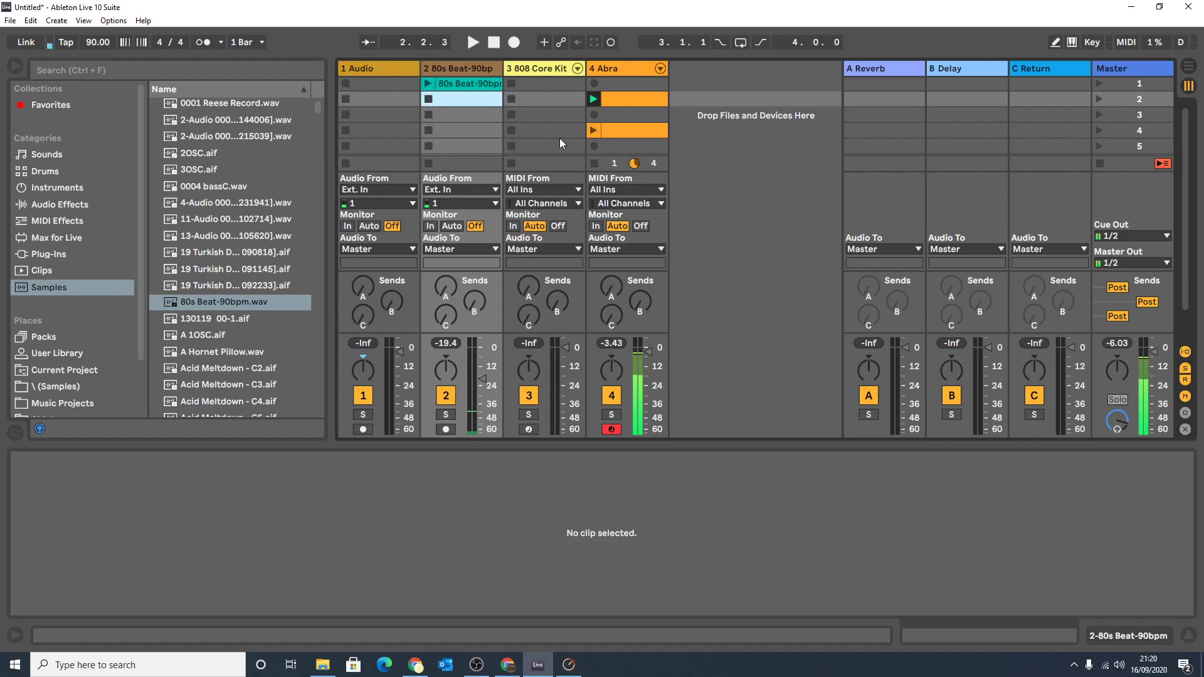
Move the Abra clip in scene 2 up to scene 1 and the one in scene 4 up to scene 2.
{"action": "left_click", "coordinate": [624, 97]}
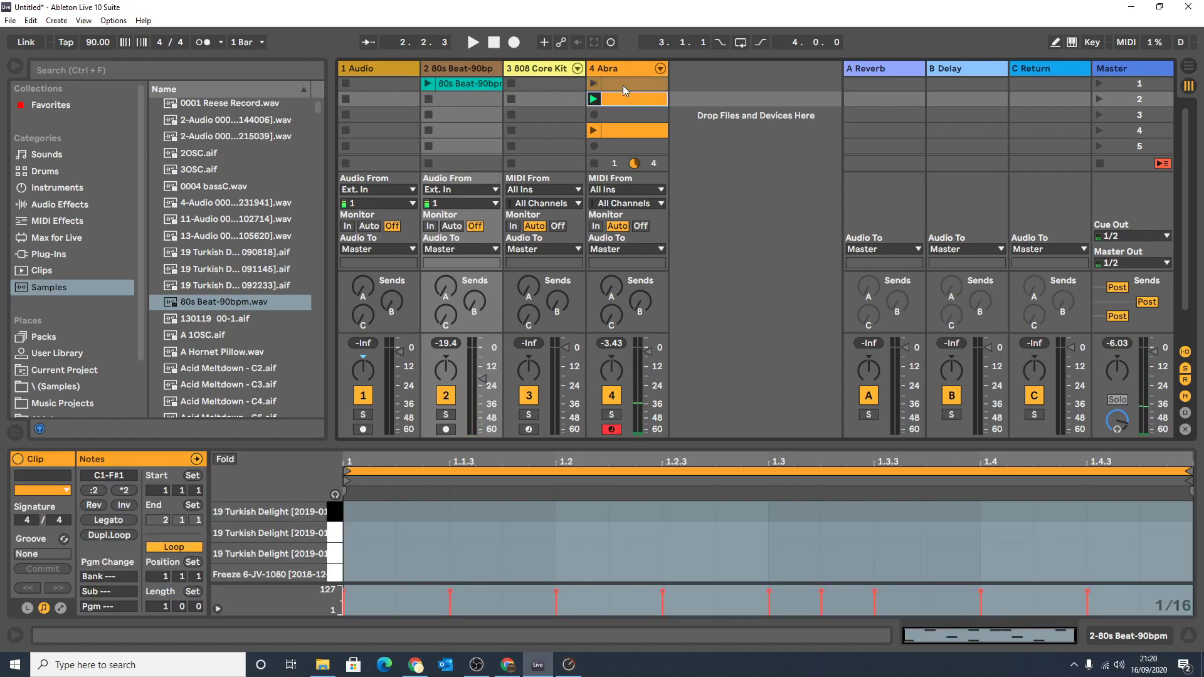
{"action": "left_click_drag", "start_coordinate": [625, 91], "coordinate": [624, 85]}
{"action": "left_click_drag", "start_coordinate": [614, 128], "coordinate": [616, 104]}
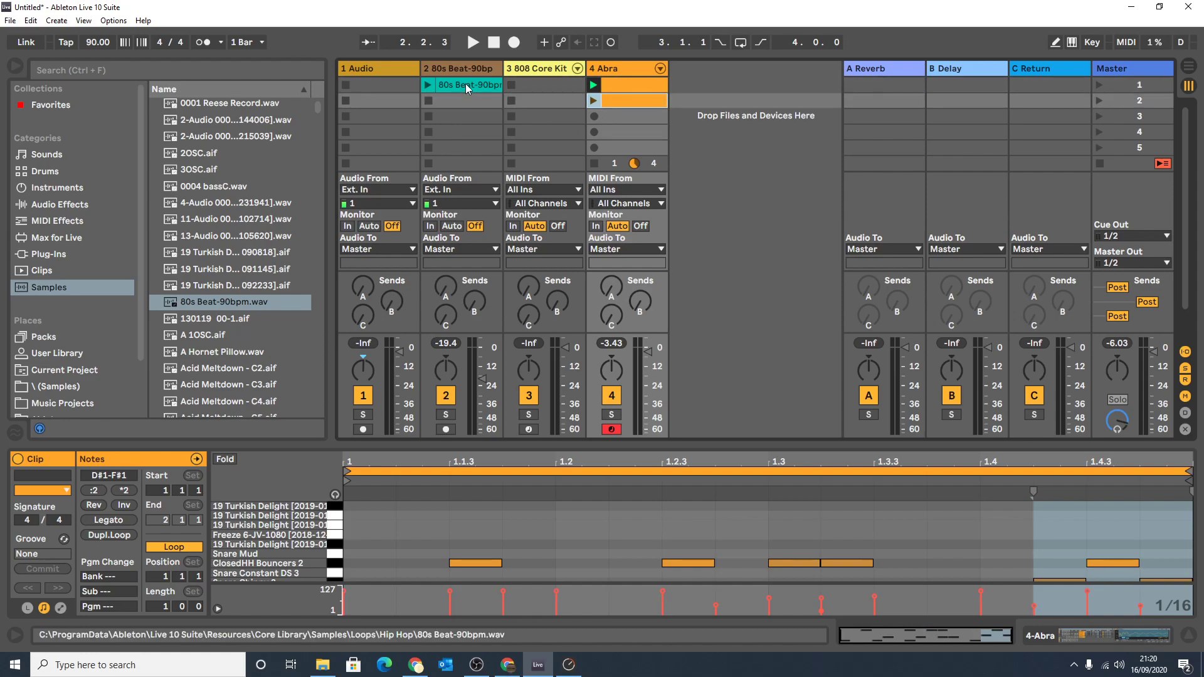
Duplicate the 80s Beat clip into scenes 2 and 3, and copy the scene 2 Abra clip into scene 3.
{"action": "left_click_drag", "start_coordinate": [466, 84], "coordinate": [465, 100]}
{"action": "left_click", "coordinate": [625, 103]}
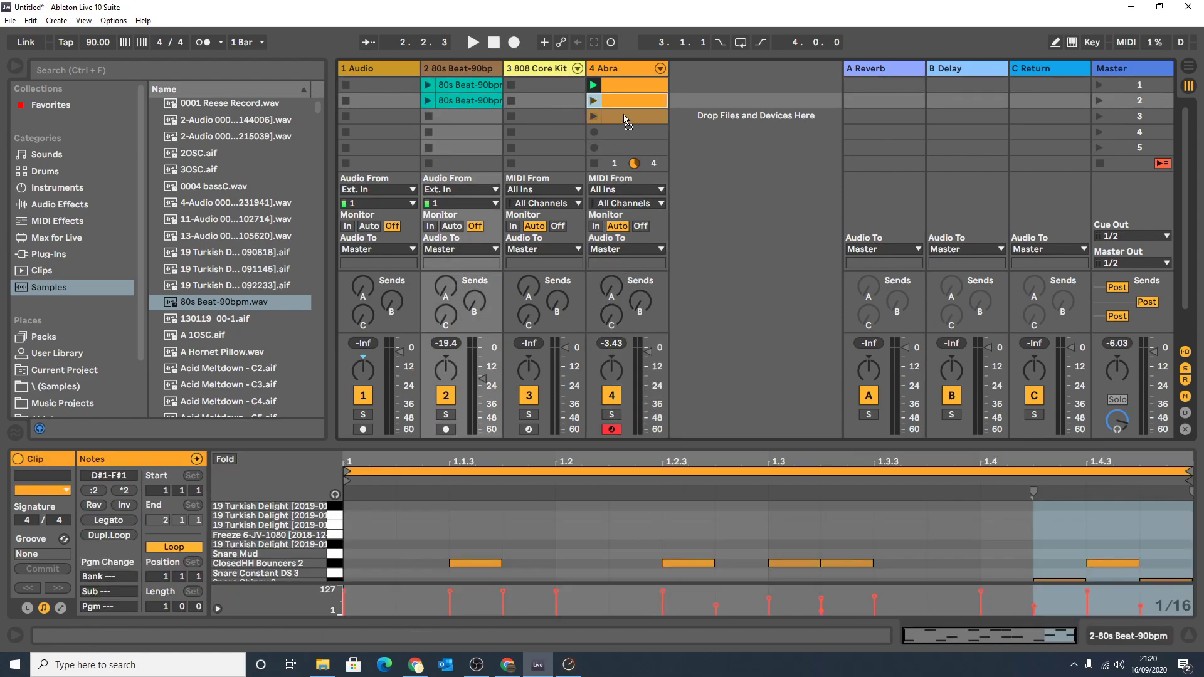
{"action": "left_click_drag", "start_coordinate": [625, 112], "coordinate": [617, 118]}
{"action": "left_click_drag", "start_coordinate": [472, 101], "coordinate": [473, 116]}
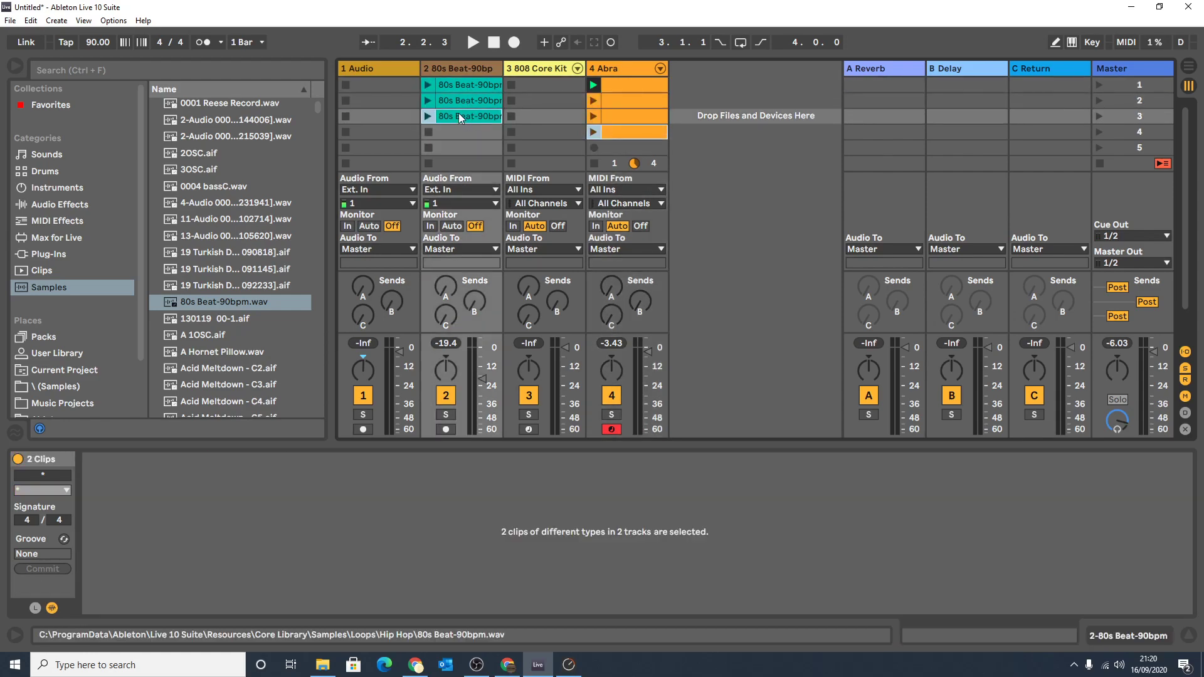
Shorten the loop of the scene 3 80s Beat clip to one beat and delete the extra Abra clip in scene 4.
{"action": "left_click", "coordinate": [459, 115]}
{"action": "left_click_drag", "start_coordinate": [1190, 471], "coordinate": [401, 471]}
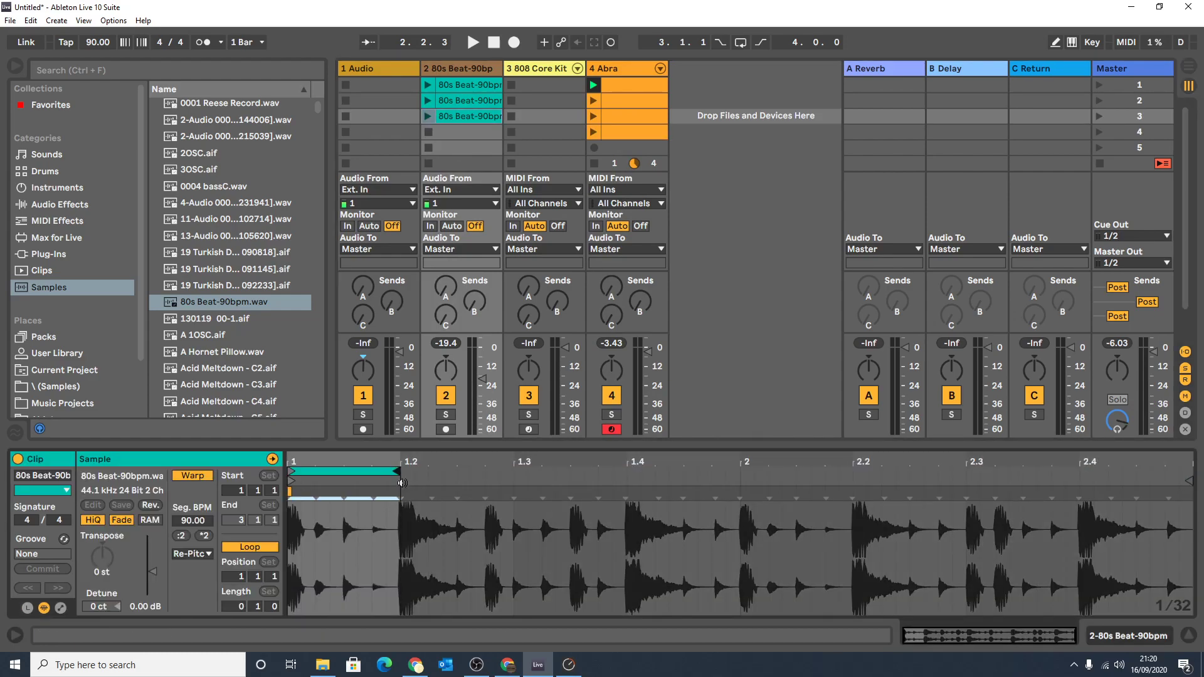
{"action": "left_click", "coordinate": [632, 133]}
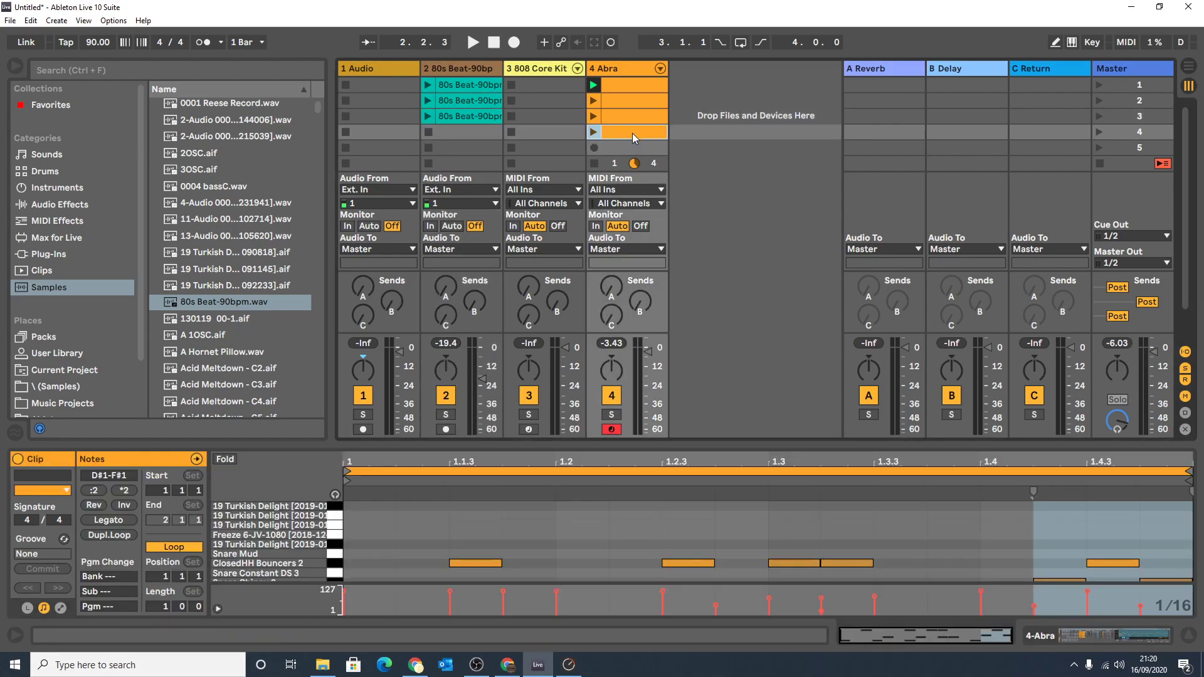
{"action": "key", "text": "Delete"}
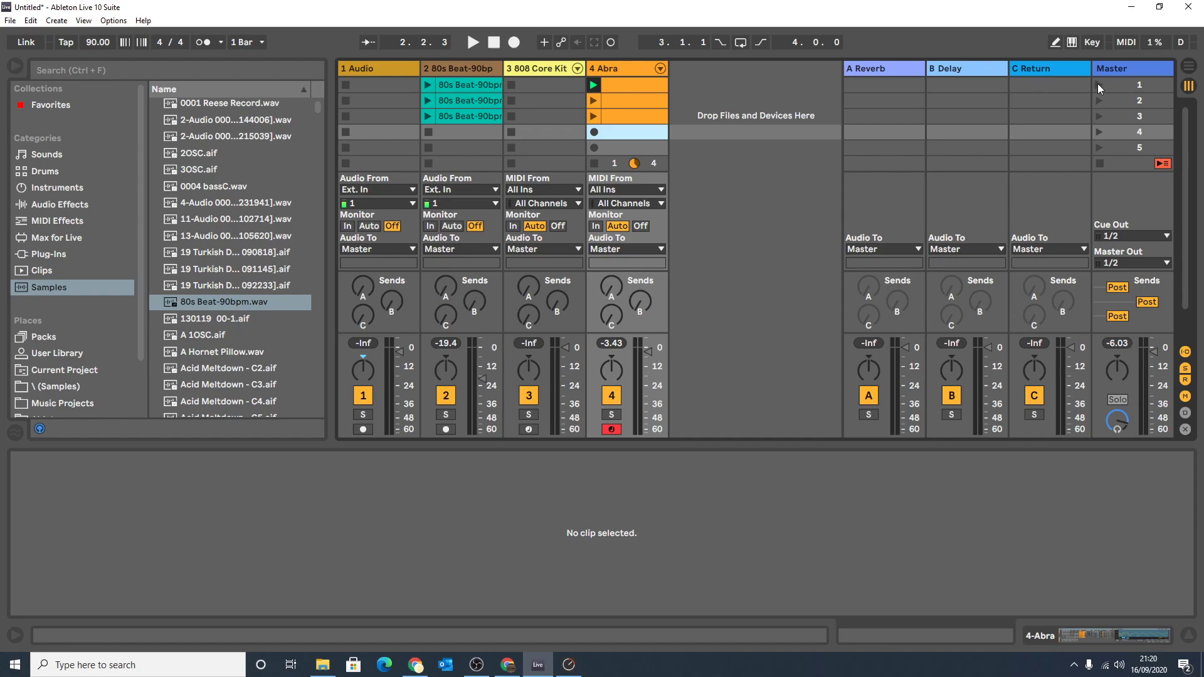
Launch scenes 1, 2 and 3 one after another to hear the clips of each scene together.
{"action": "left_click", "coordinate": [1098, 84]}
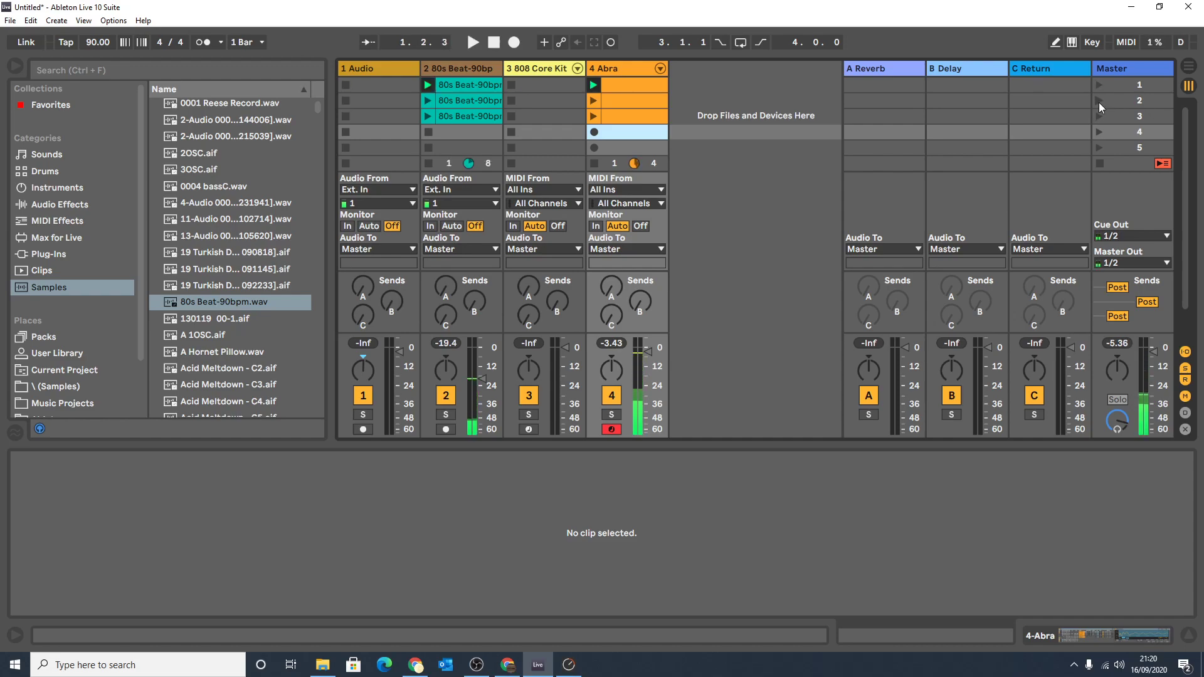
{"action": "left_click", "coordinate": [1099, 103]}
{"action": "left_click", "coordinate": [1097, 115]}
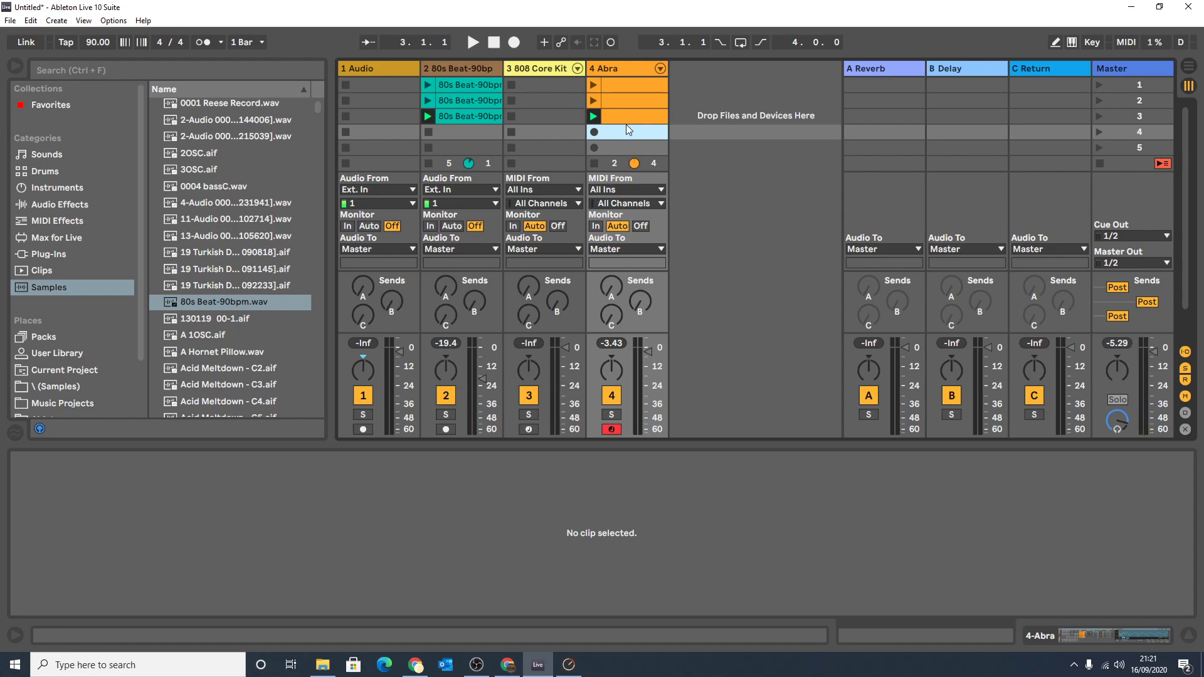
Delete all Kick Follower 2 notes from the scene 1 Abra clip.
{"action": "left_click", "coordinate": [619, 85]}
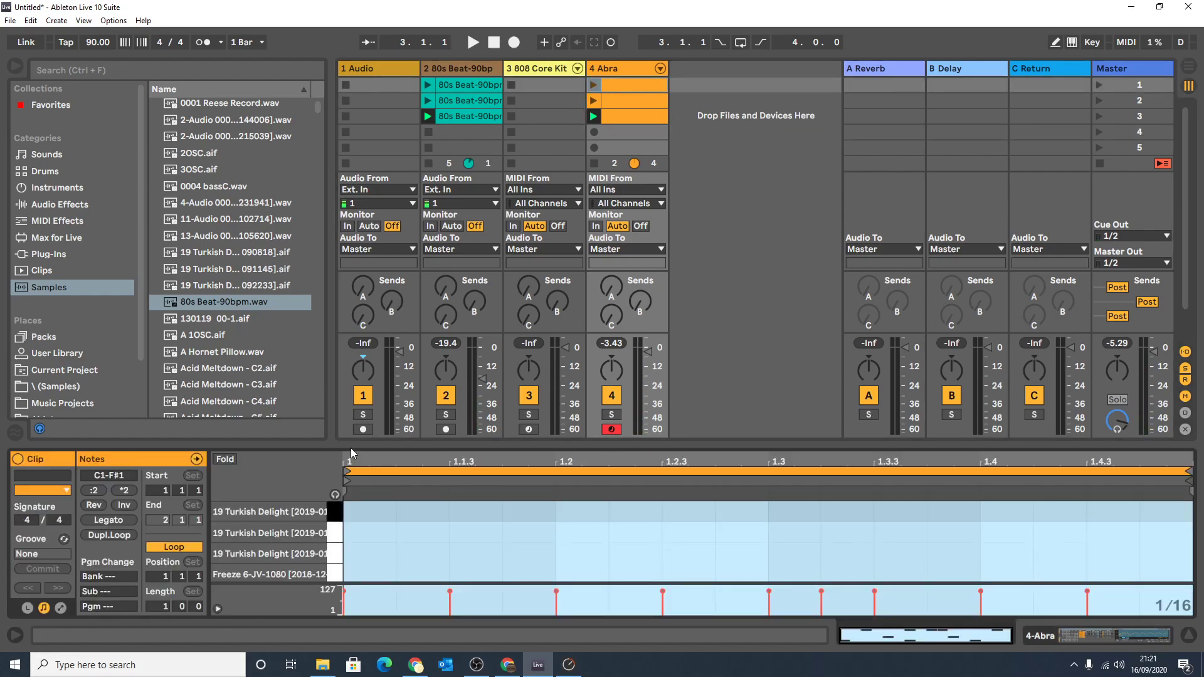
{"action": "left_click_drag", "start_coordinate": [351, 448], "coordinate": [351, 130]}
{"action": "left_click", "coordinate": [336, 424]}
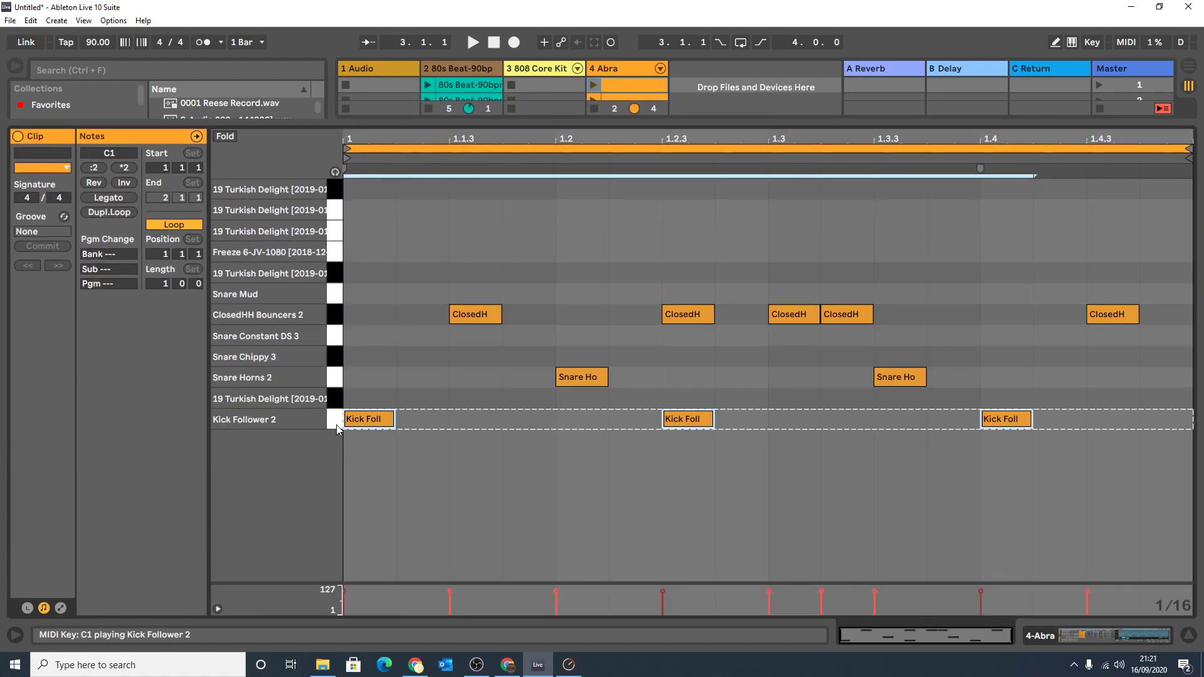
{"action": "key", "text": "Delete"}
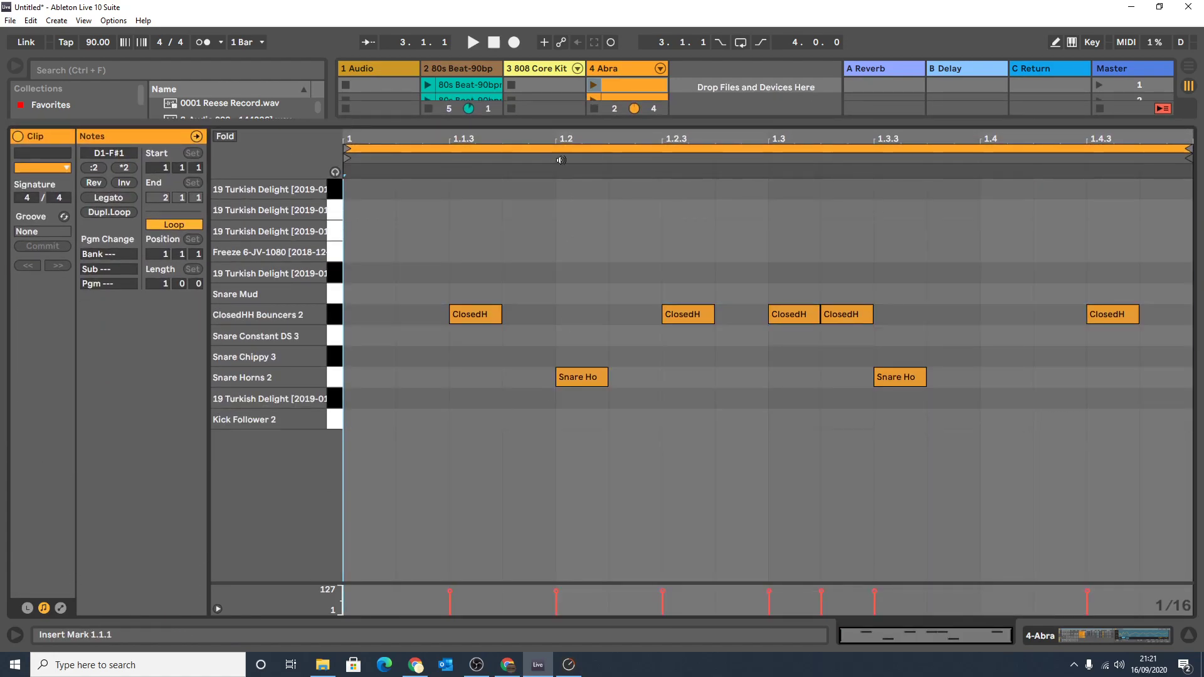
{"action": "left_click_drag", "start_coordinate": [540, 123], "coordinate": [520, 580]}
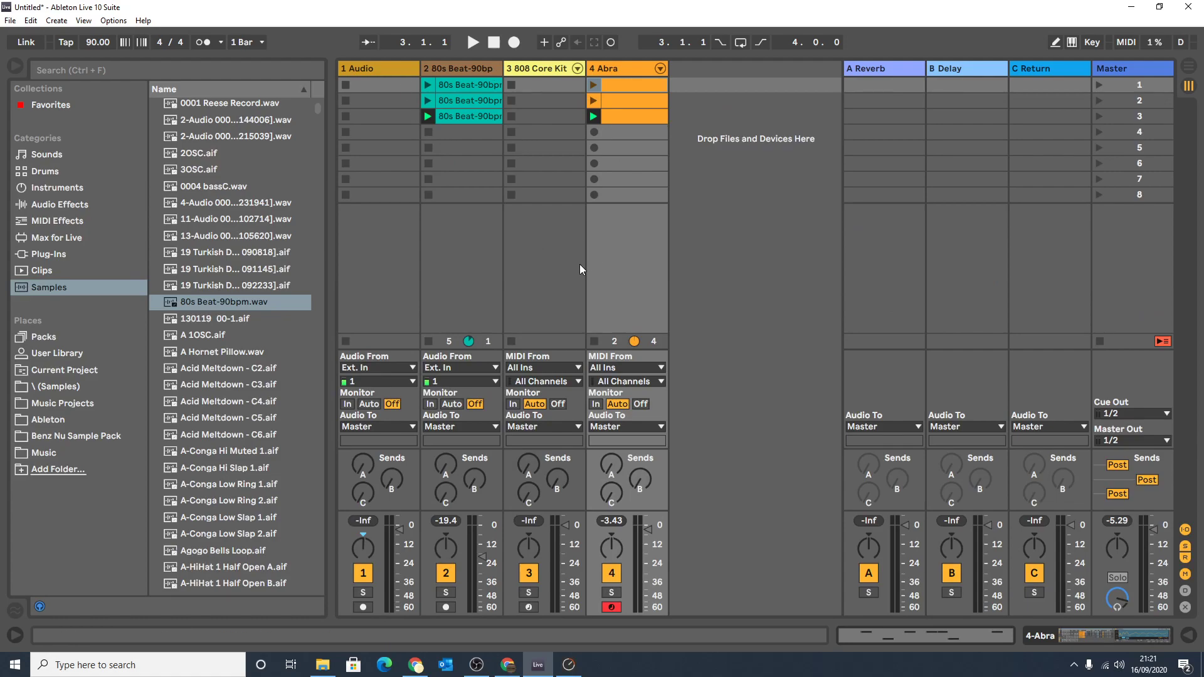
Create a clip in scene 1 of the 808 Core Kit track with Hihat Closed 808 notes on all four beats.
{"action": "double_click", "coordinate": [553, 85]}
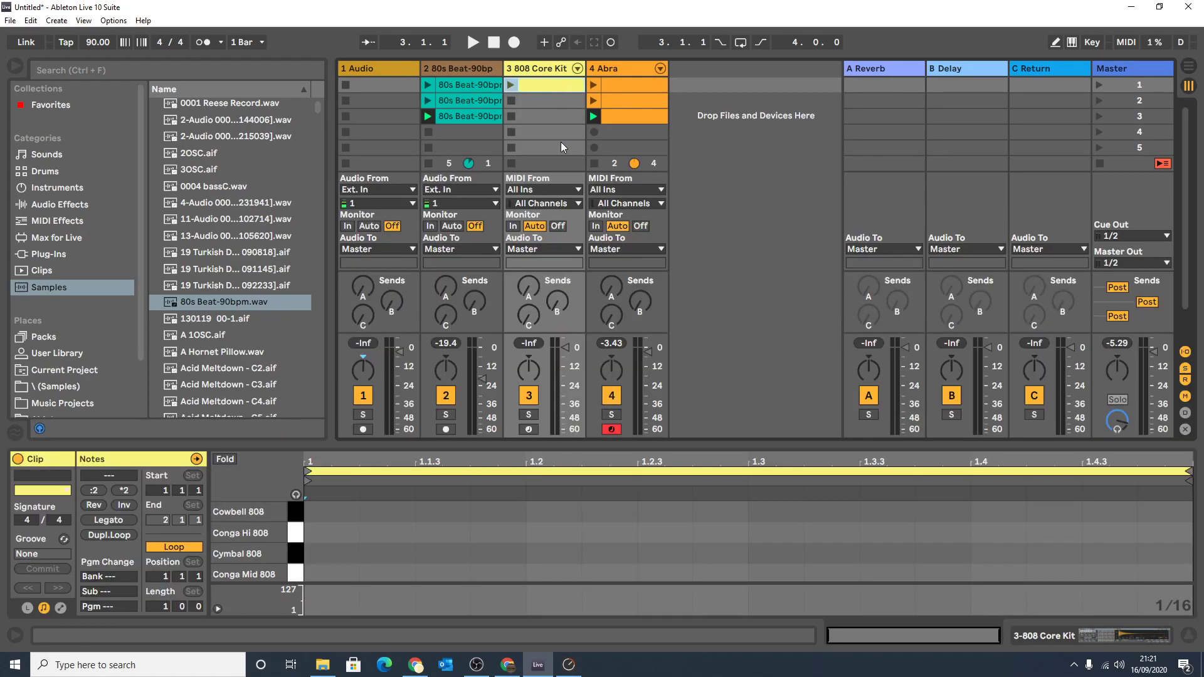
{"action": "left_click_drag", "start_coordinate": [368, 444], "coordinate": [464, 337]}
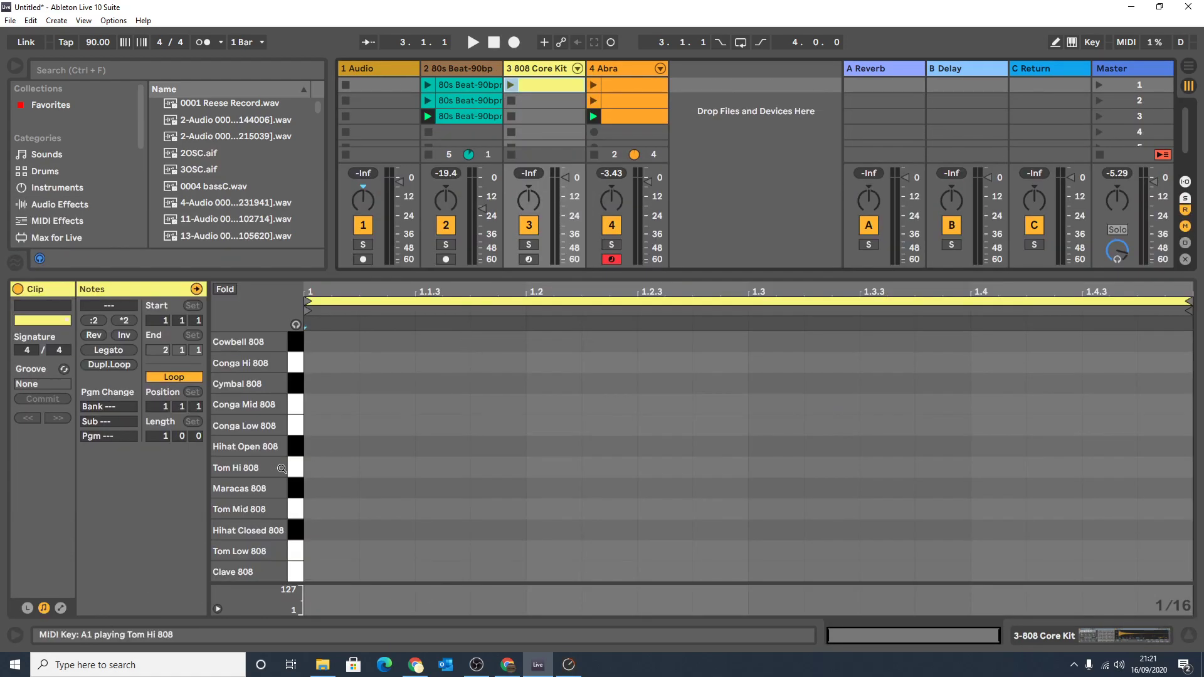
{"action": "scroll", "coordinate": [310, 483], "scroll_direction": "down", "scroll_amount": 2}
{"action": "double_click", "coordinate": [321, 484]}
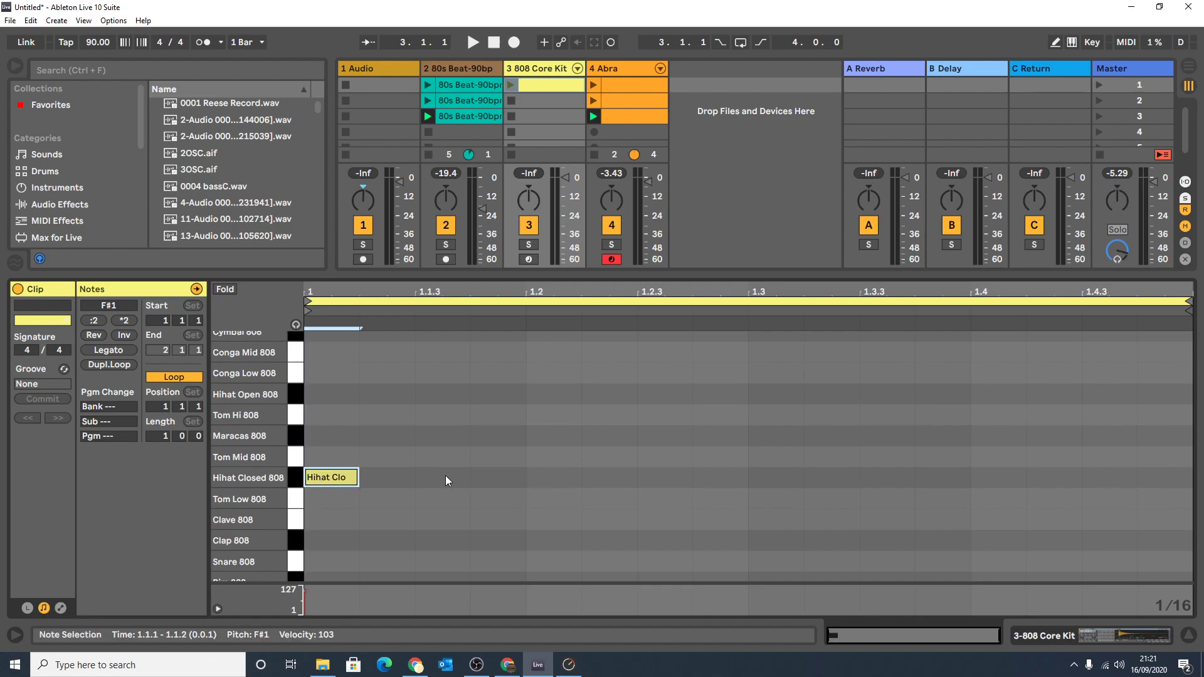
{"action": "double_click", "coordinate": [563, 480]}
{"action": "double_click", "coordinate": [751, 480]}
{"action": "left_click", "coordinate": [984, 482]}
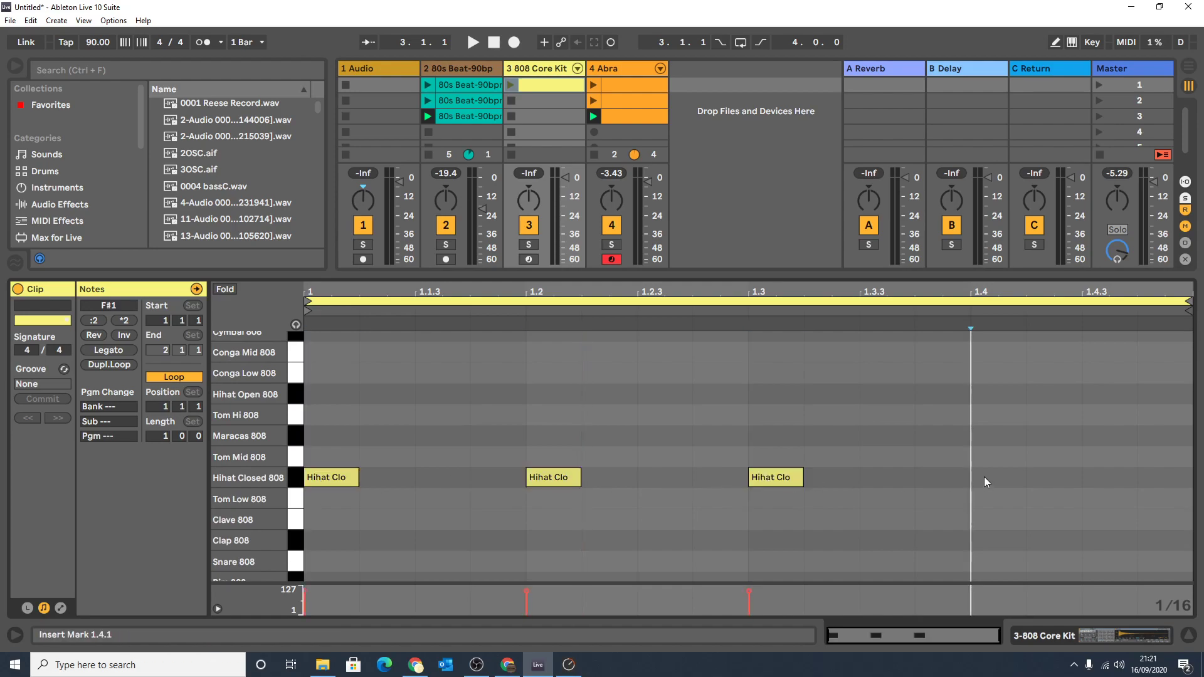
{"action": "double_click", "coordinate": [985, 482]}
Launch the scene 1 808 Core Kit clip to hear it with the other tracks and stop playback.
{"action": "left_click", "coordinate": [511, 84]}
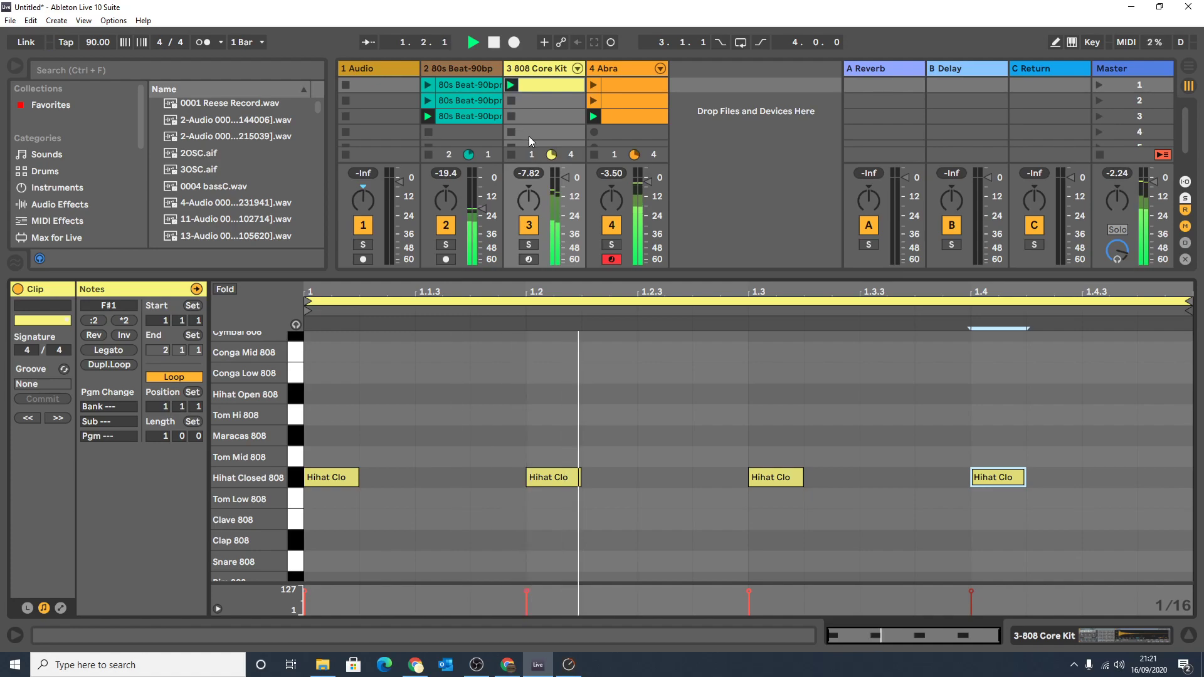
{"action": "key", "text": "ctrl+a"}
{"action": "key", "text": "space"}
Duplicate the 808 Core Kit clip into scene 2 and add copies of its closed hi-hats on the offbeats.
{"action": "left_click", "coordinate": [547, 85]}
{"action": "key", "text": "ctrl+d"}
{"action": "left_click_drag", "start_coordinate": [316, 475], "coordinate": [452, 478]}
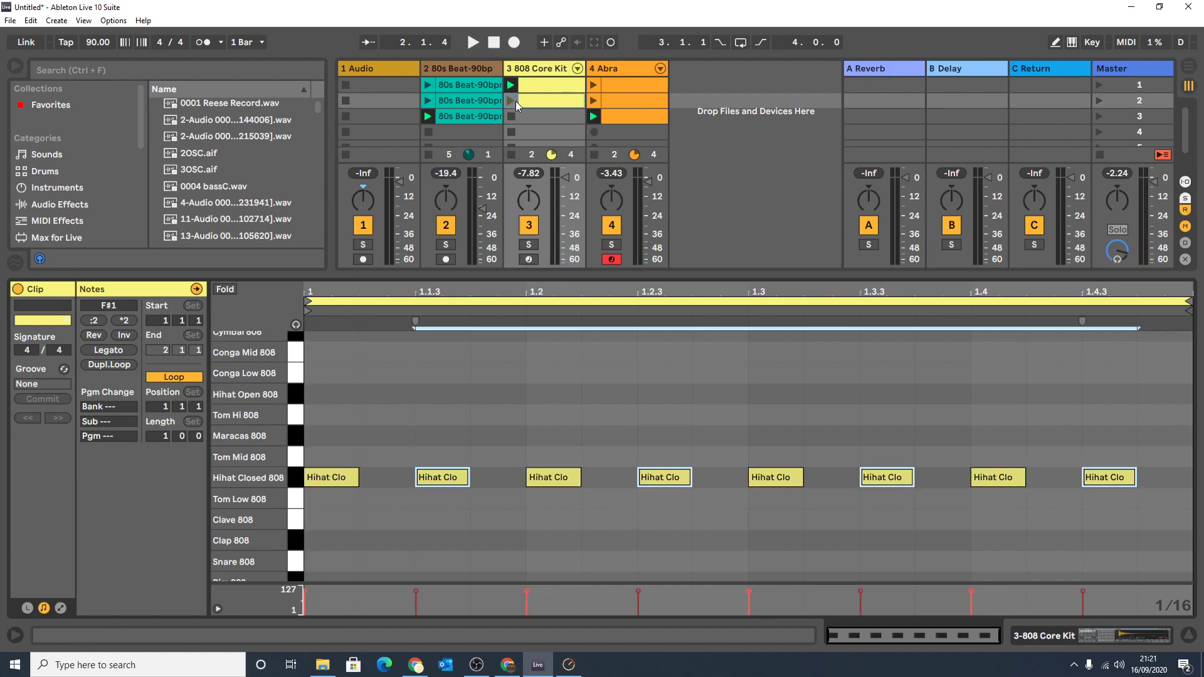
Launch the scene 2 808 Core Kit clip and lower the velocity of its offbeat hi-hats.
{"action": "left_click", "coordinate": [513, 101]}
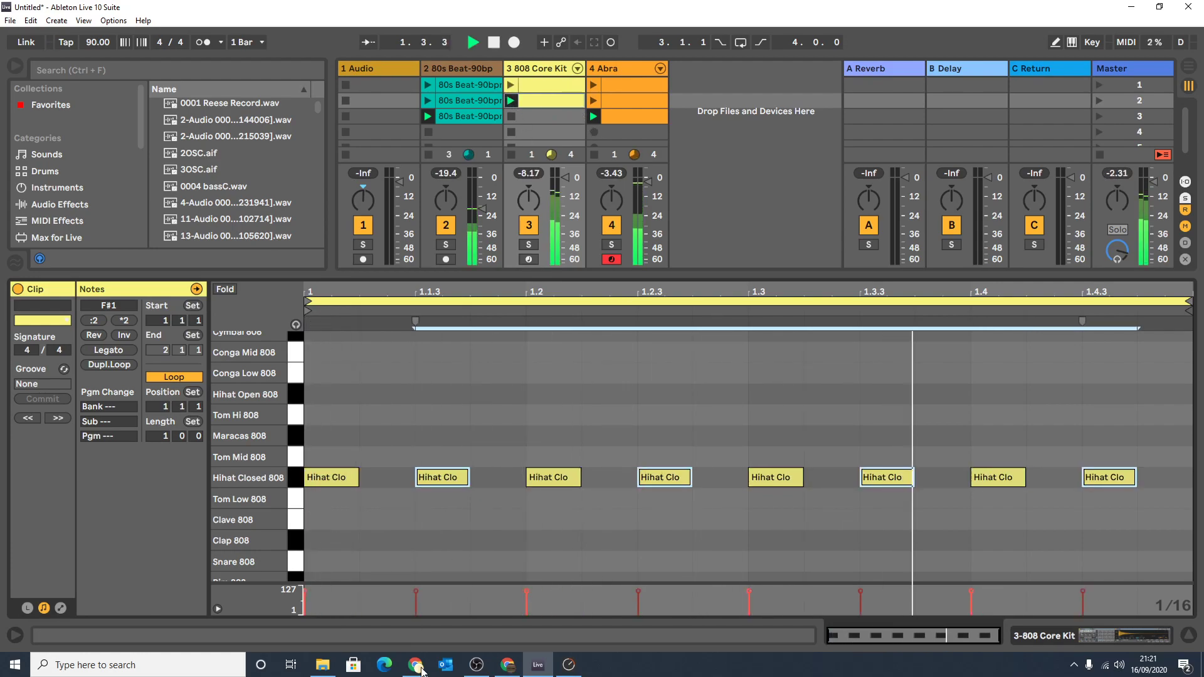
{"action": "left_click_drag", "start_coordinate": [416, 596], "coordinate": [416, 599]}
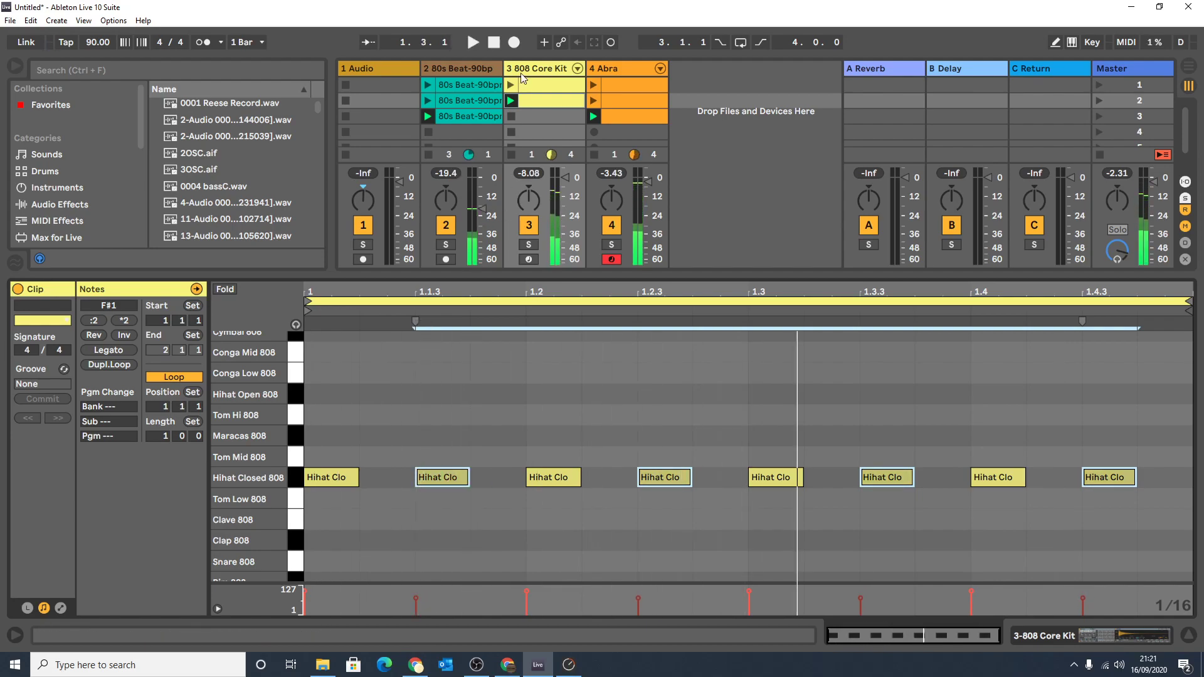
{"action": "left_click_drag", "start_coordinate": [575, 274], "coordinate": [631, 601]}
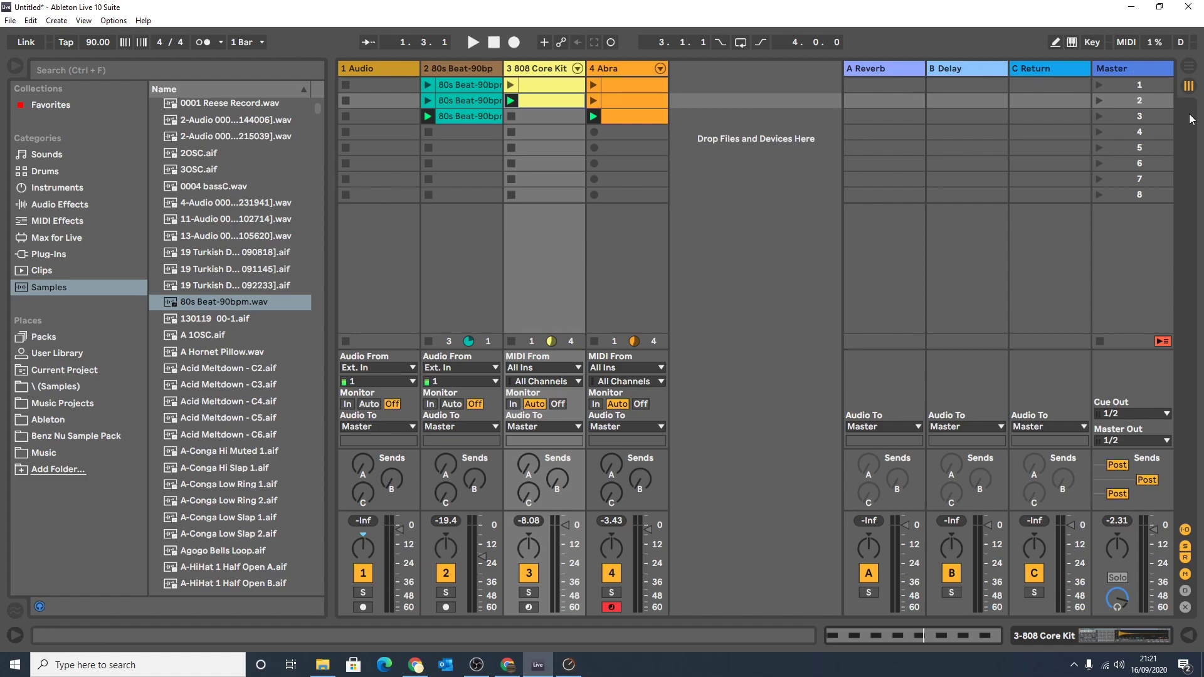
View the Arrangement View, reset the song position to the start and return to Session View.
{"action": "left_click", "coordinate": [1190, 67]}
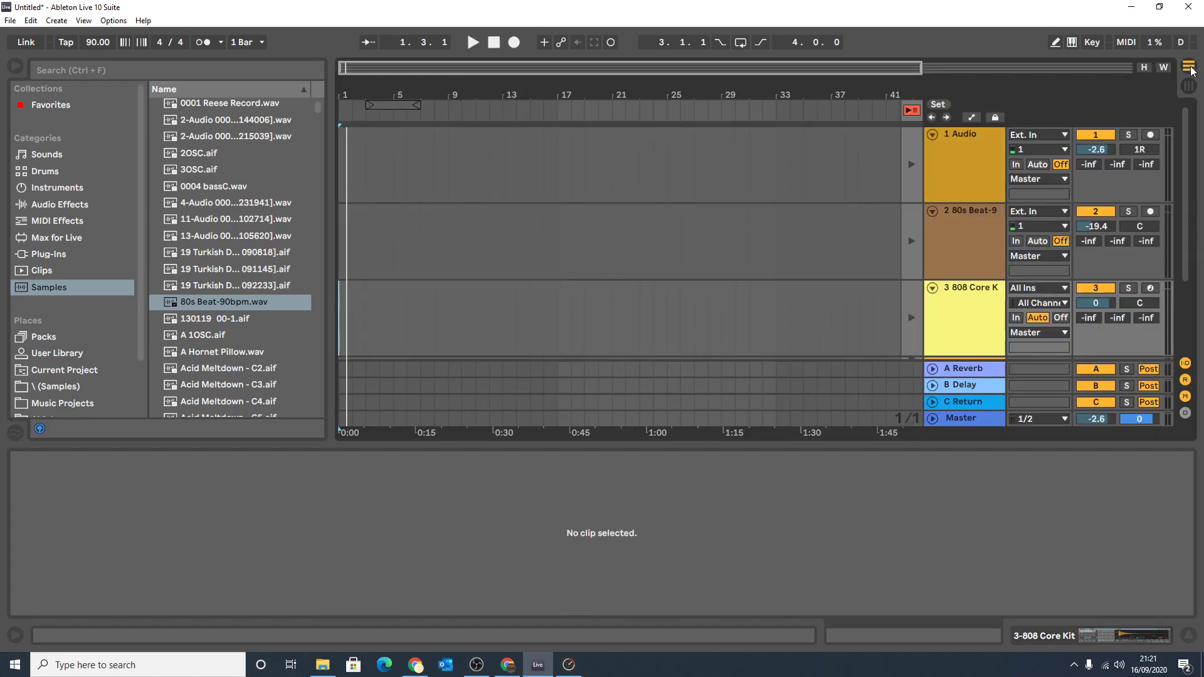
{"action": "left_click", "coordinate": [494, 42]}
{"action": "left_click", "coordinate": [1188, 87]}
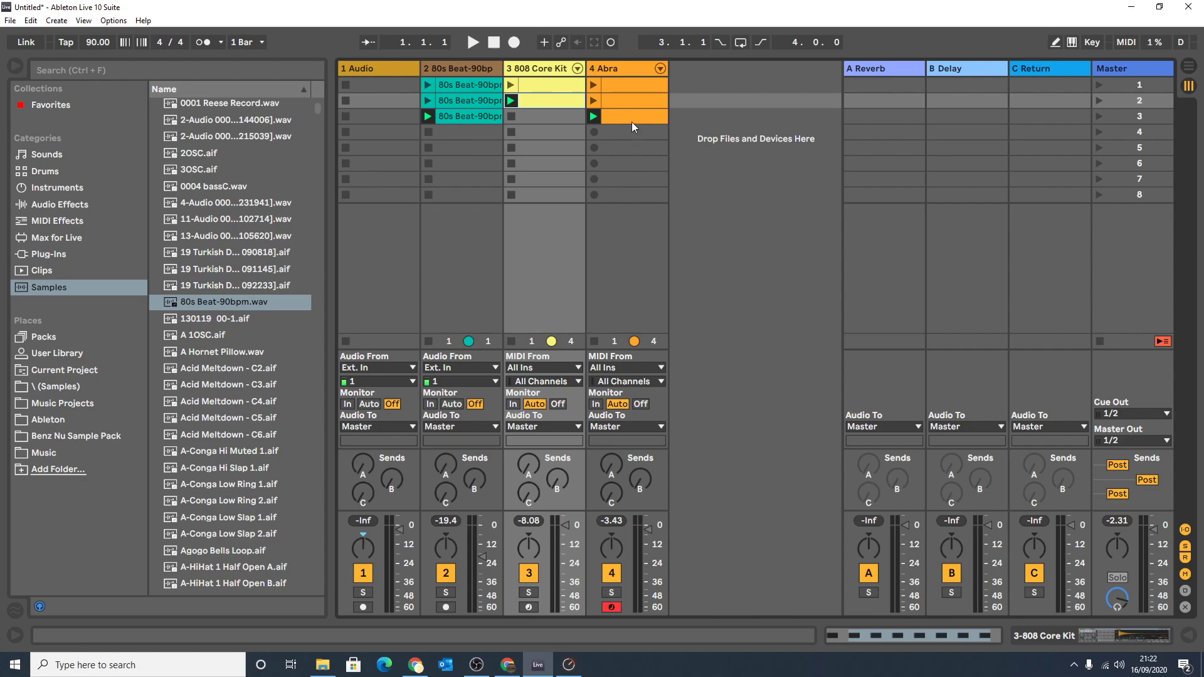
Arm the 1 Audio track and record a short clip into its scene 3 slot.
{"action": "left_click", "coordinate": [364, 607]}
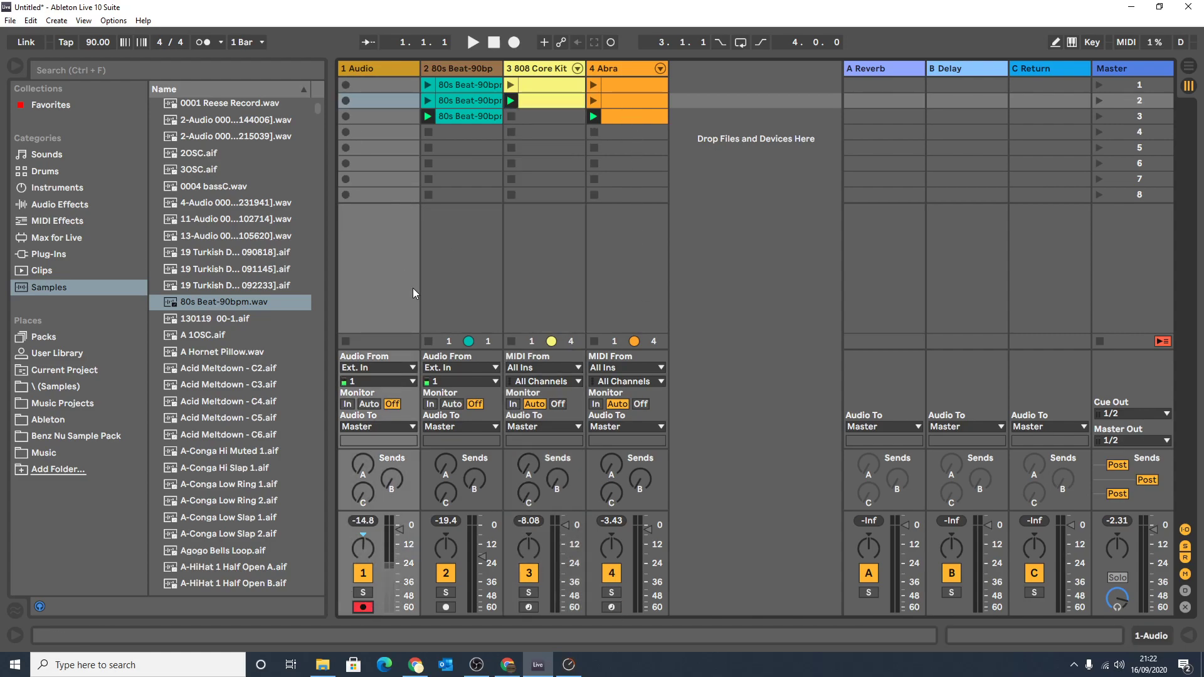
{"action": "left_click", "coordinate": [345, 116]}
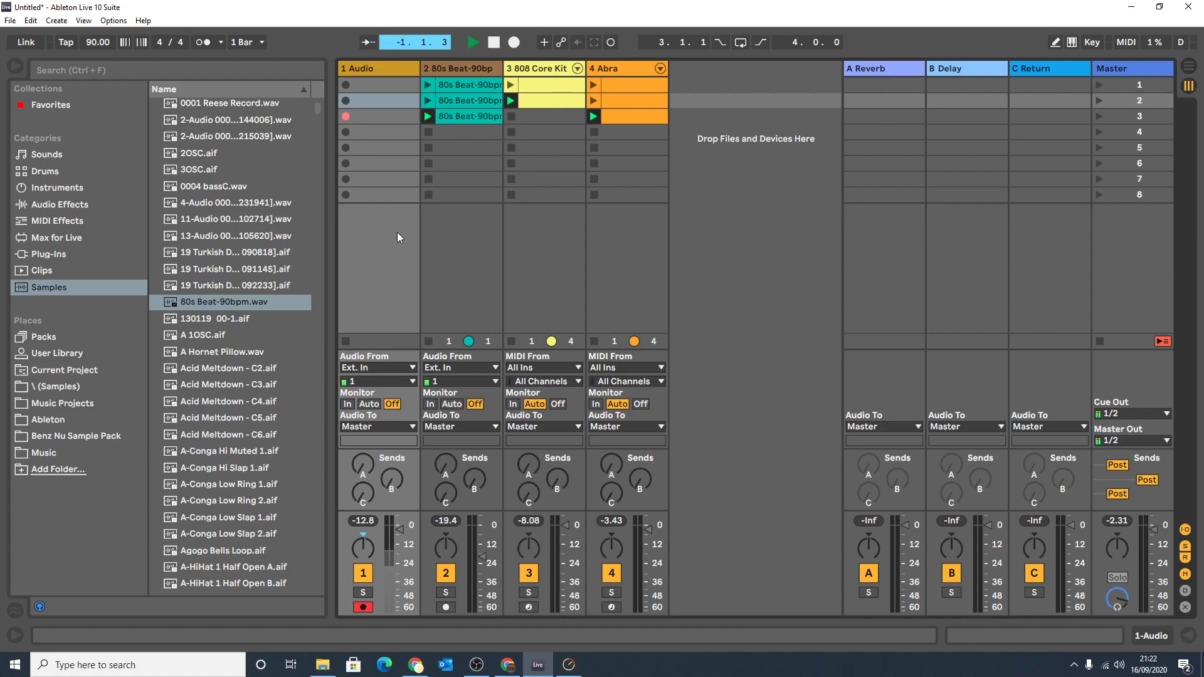
{"action": "double_click", "coordinate": [377, 115]}
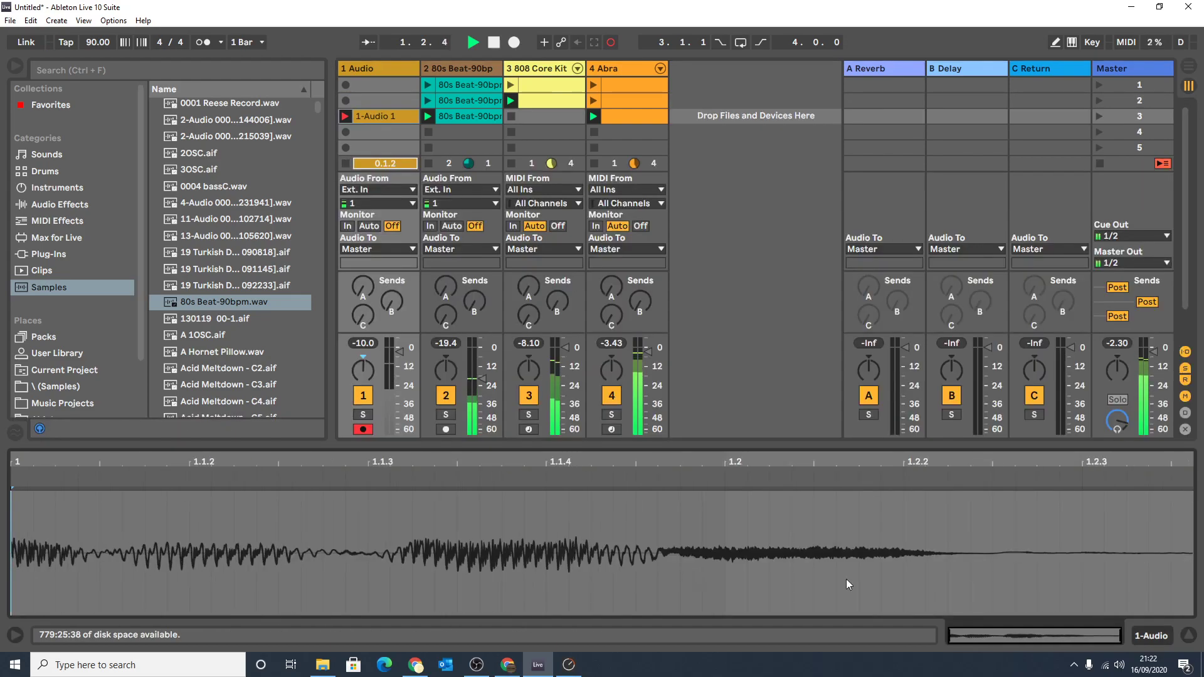
{"action": "key", "text": "space"}
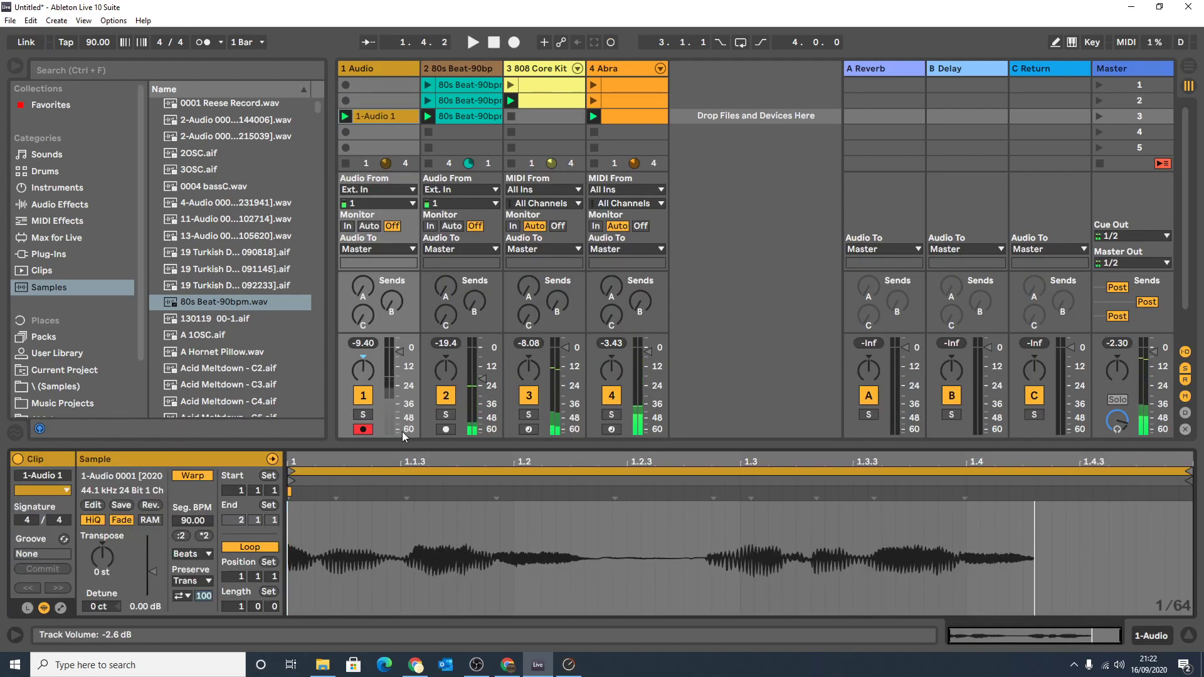
Solo the 1 Audio track and listen to the recorded clip.
{"action": "left_click", "coordinate": [363, 415]}
{"action": "key", "text": "space"}
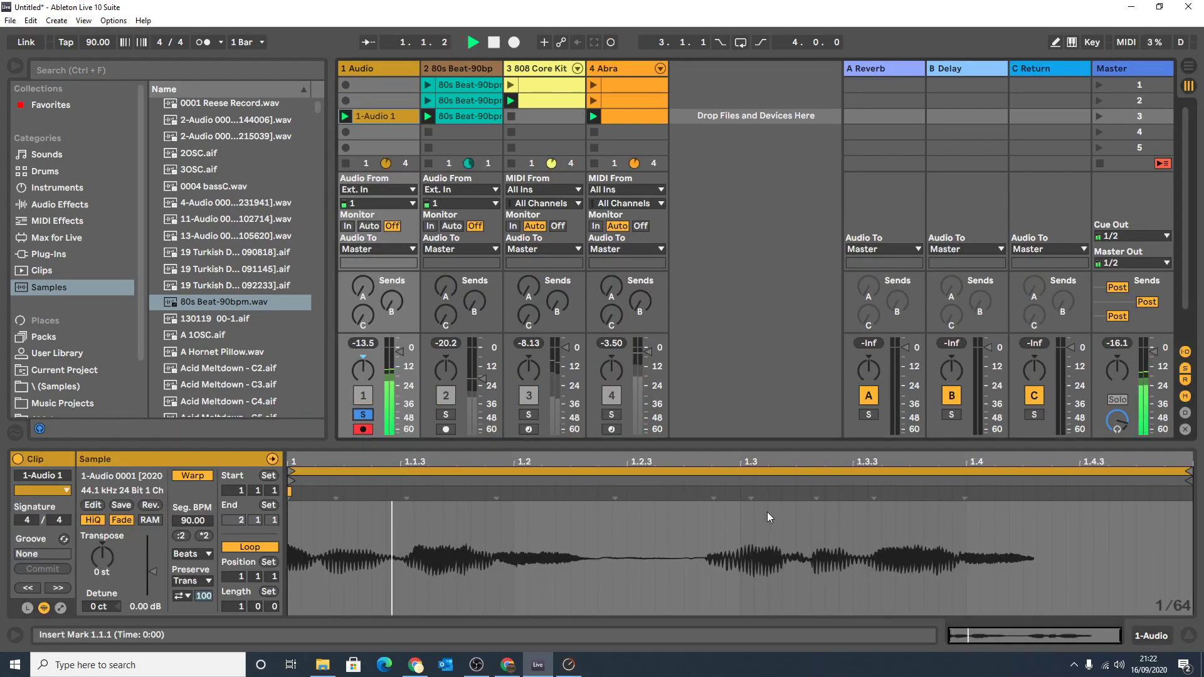
{"action": "key", "text": "space"}
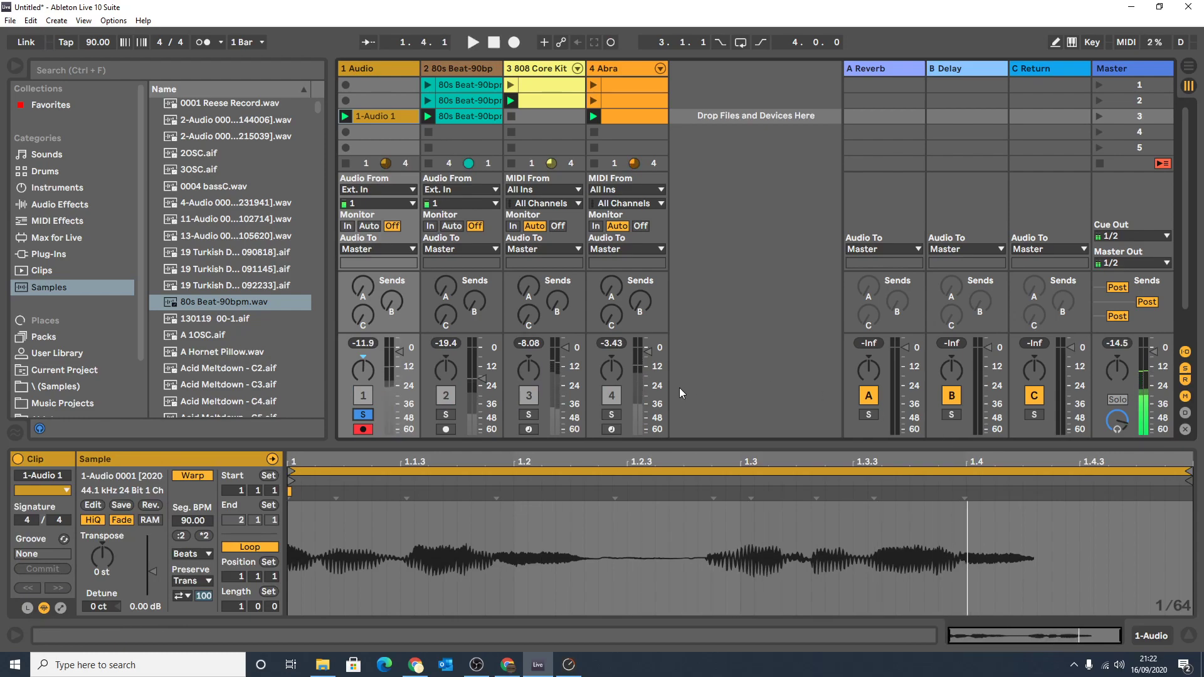
Transpose the recorded audio clip up 9 semitones and listen to it.
{"action": "left_click_drag", "start_coordinate": [102, 563], "coordinate": [105, 529]}
{"action": "key", "text": "space"}
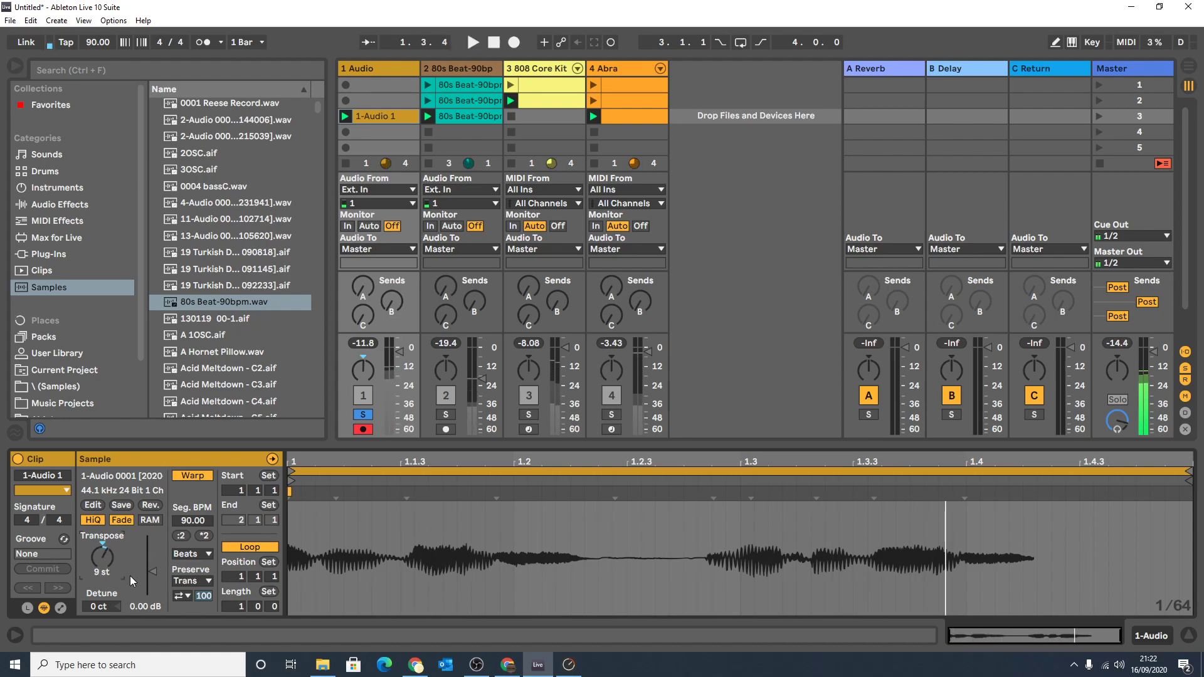
{"action": "key", "text": "space"}
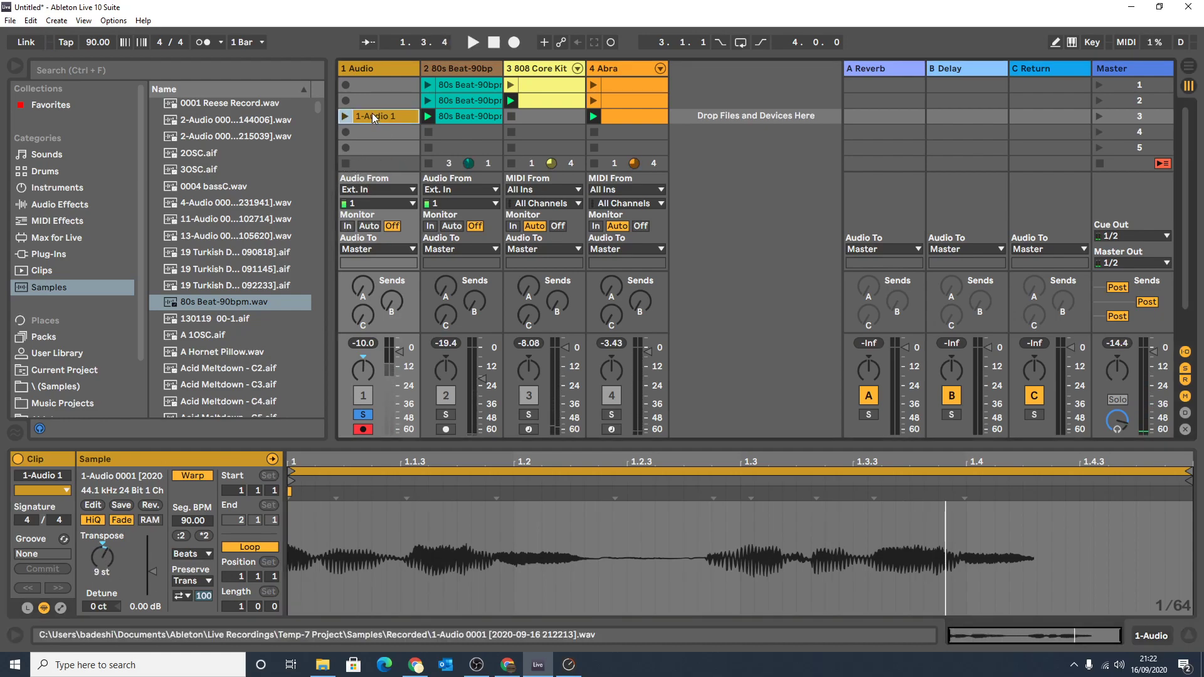
Delete the recorded clip from scene 3 and unsolo the 1 Audio track.
{"action": "key", "text": "Delete"}
{"action": "left_click", "coordinate": [365, 416]}
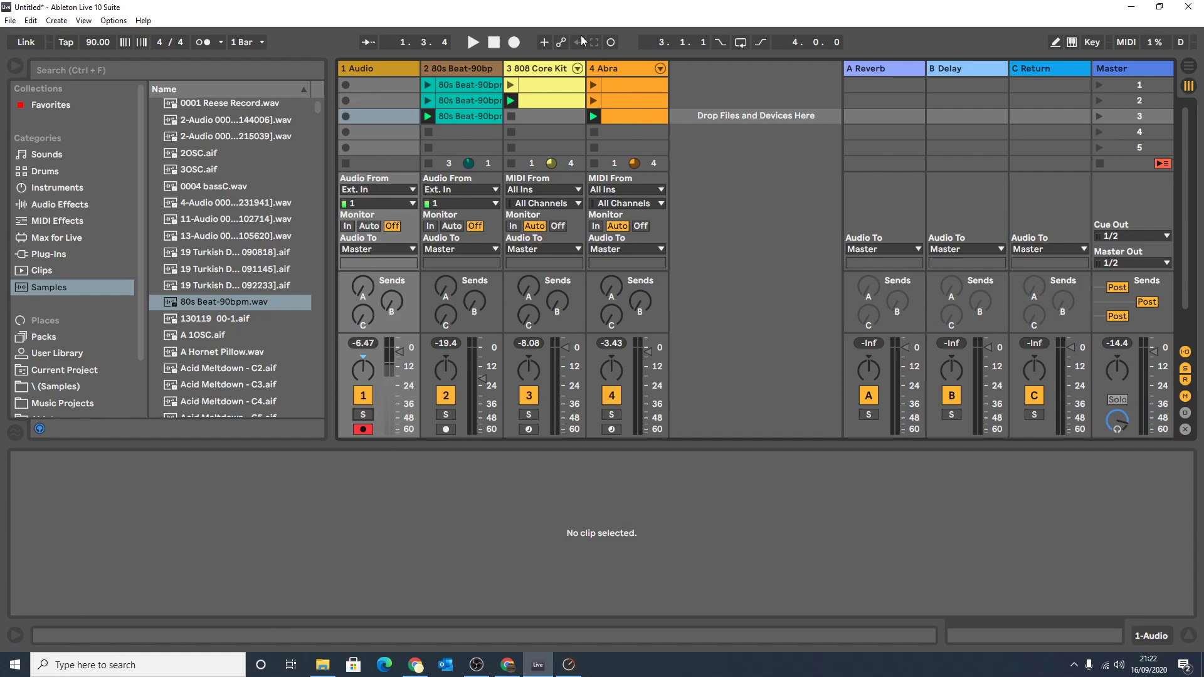
Collapse the clip detail area, view the Arrangement View once more and return to Session View.
{"action": "left_click_drag", "start_coordinate": [577, 445], "coordinate": [578, 570]}
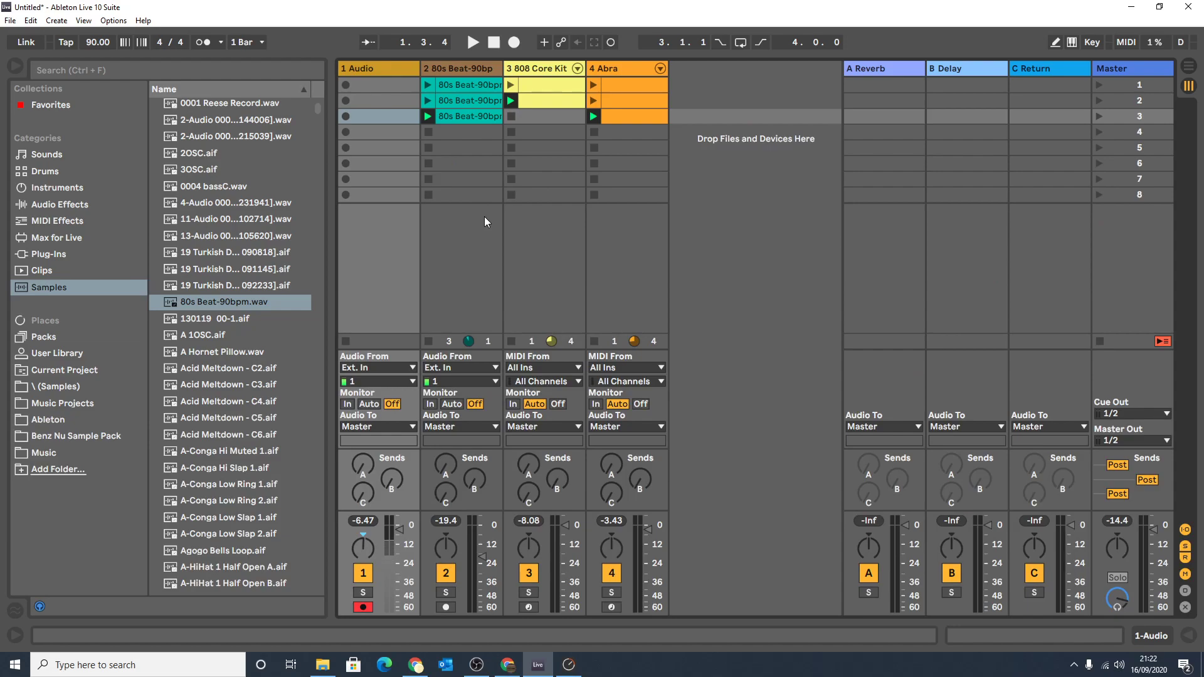
{"action": "left_click", "coordinate": [1187, 67]}
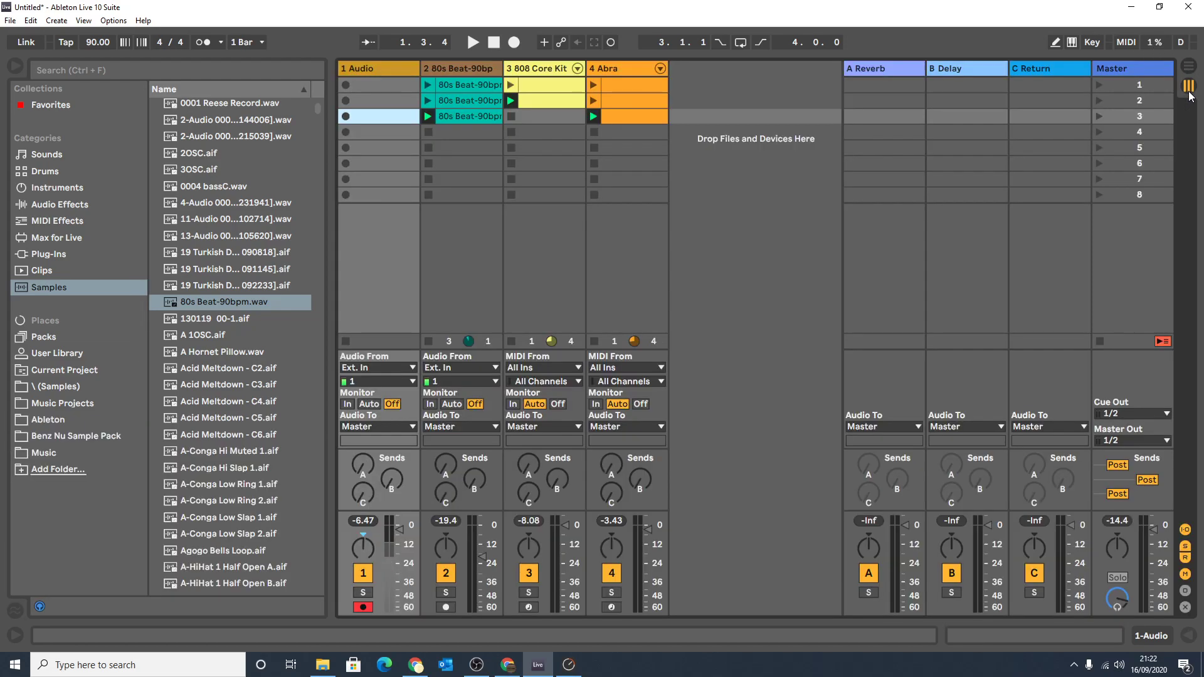
{"action": "left_click", "coordinate": [1189, 87]}
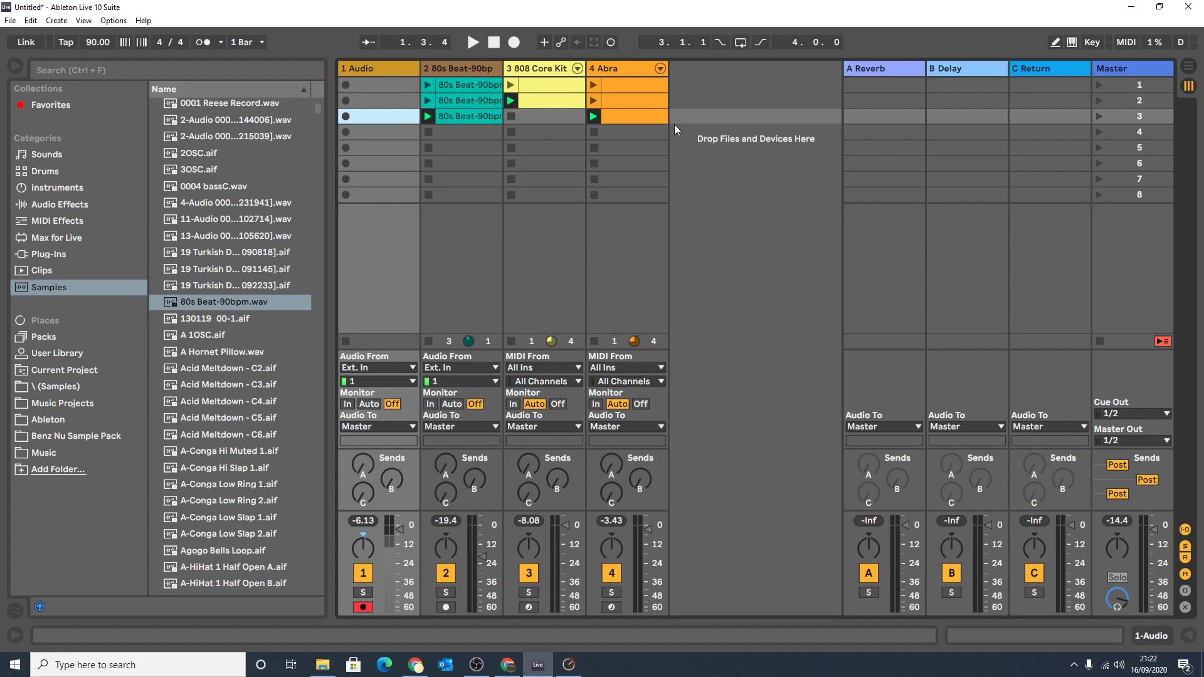
Stop the active clips on the 80s Beat, 808 Core Kit and Abra tracks.
{"action": "left_click", "coordinate": [429, 164]}
{"action": "left_click", "coordinate": [512, 163]}
{"action": "left_click", "coordinate": [594, 163]}
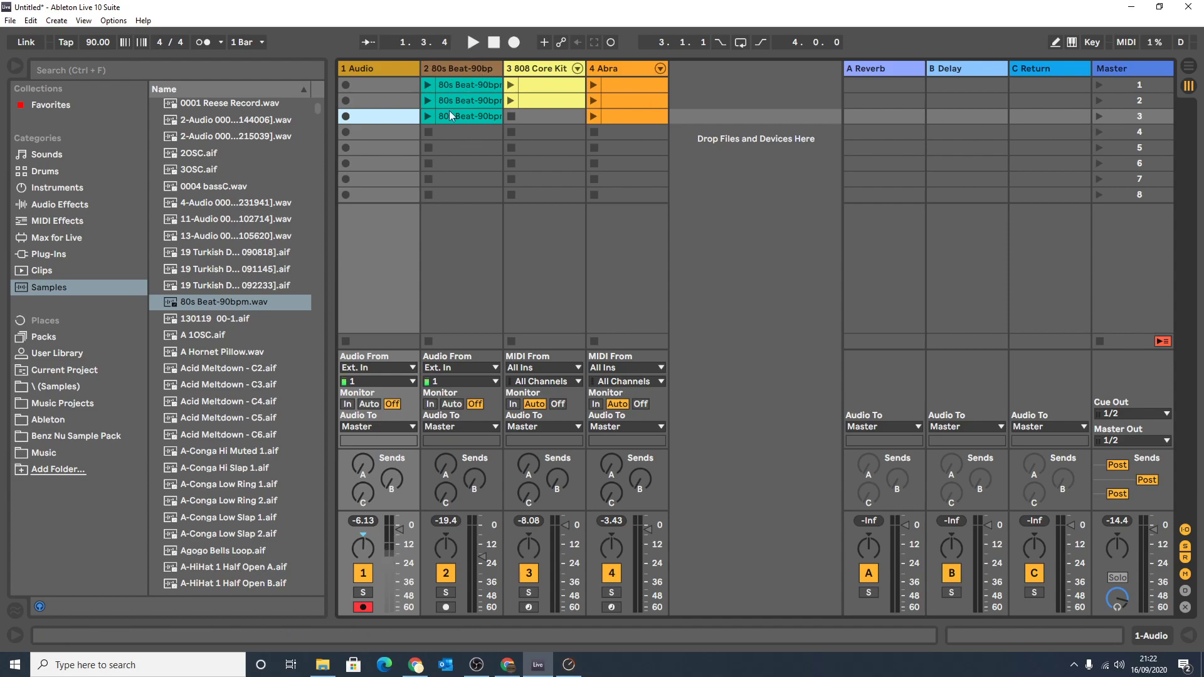
Launch the scene 1 808 Core Kit and Abra clips together, then stop playback and return to the start.
{"action": "left_click", "coordinate": [511, 85]}
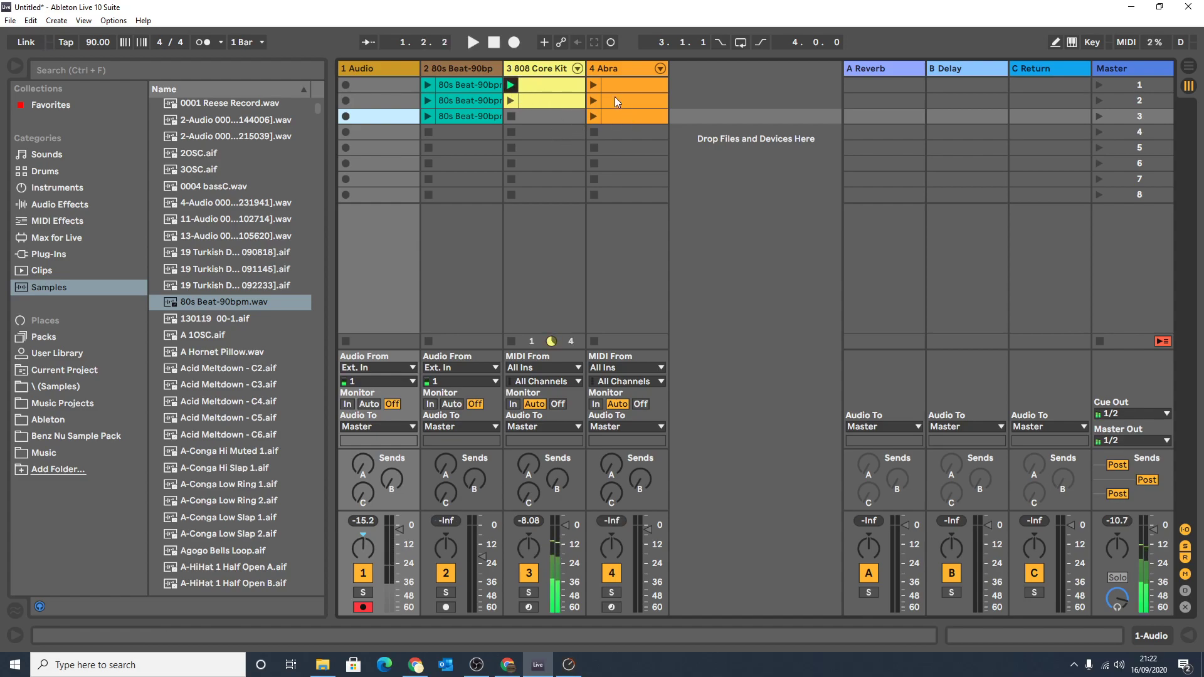
{"action": "left_click", "coordinate": [593, 84]}
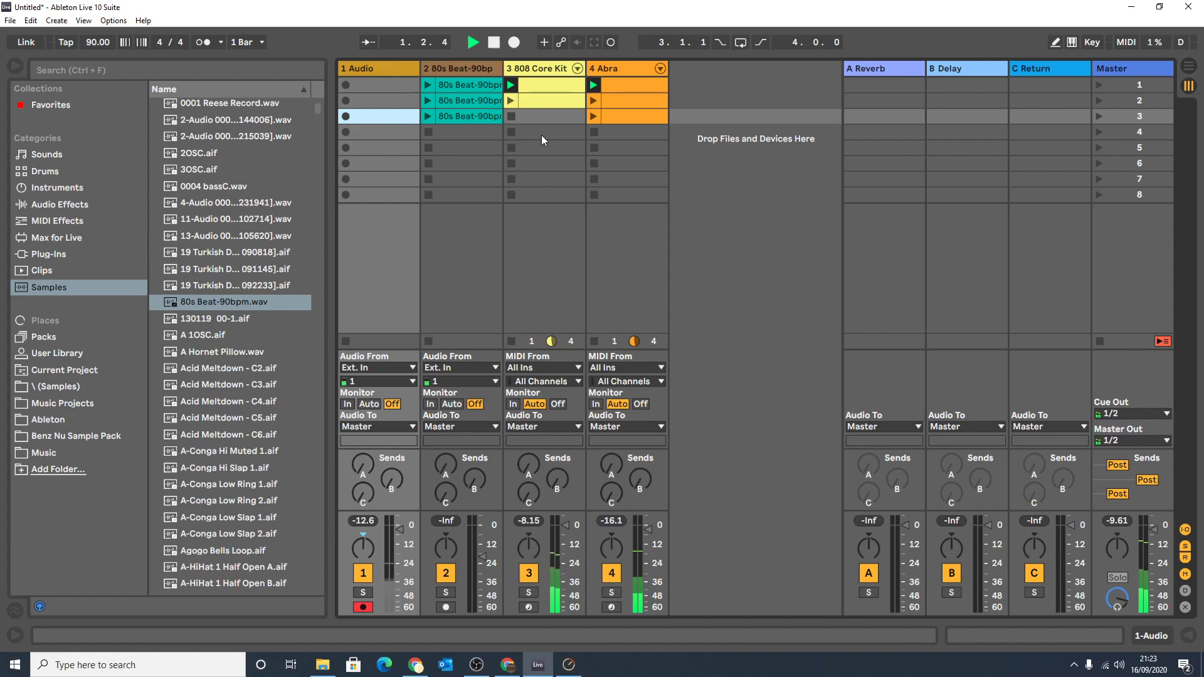
{"action": "left_click", "coordinate": [495, 43]}
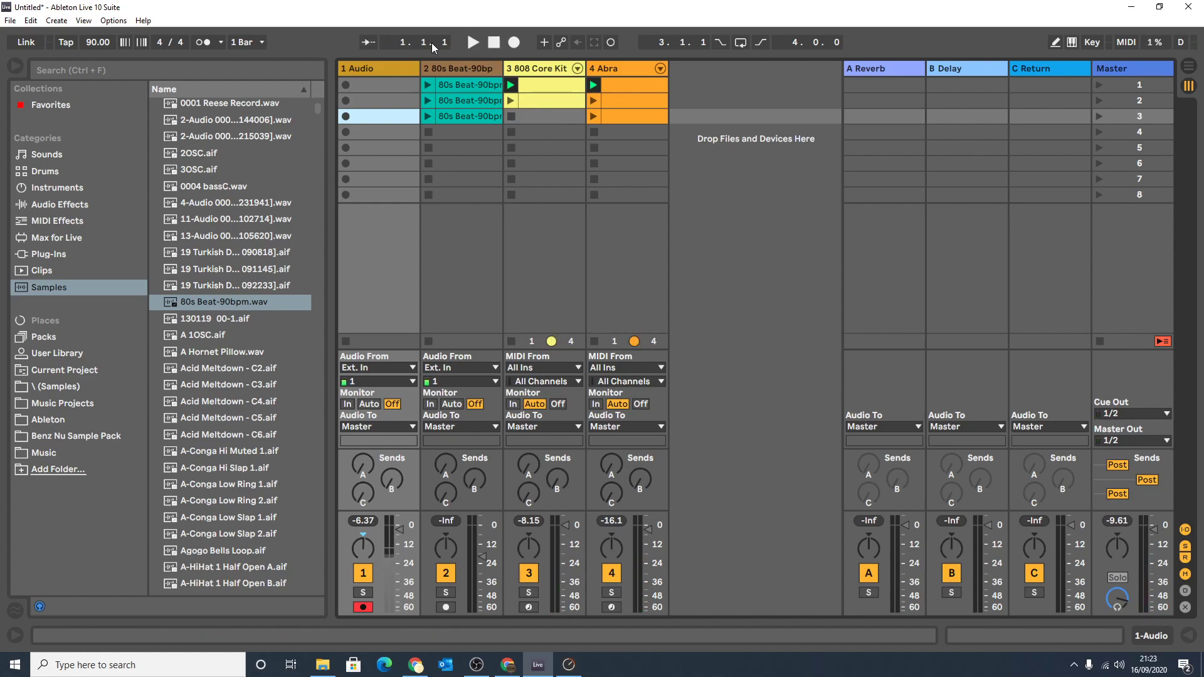
Start recording the session clips into the arrangement, check the recorded tracks in Arrangement View and return to Session View.
{"action": "left_click", "coordinate": [516, 43]}
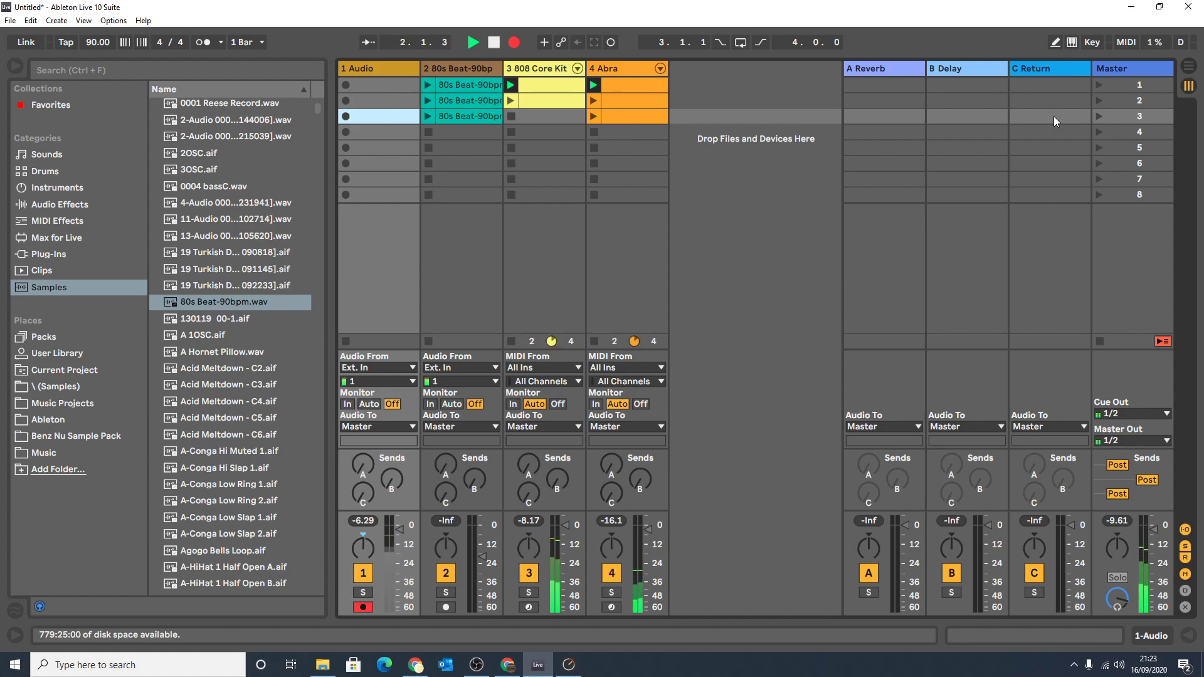
{"action": "key", "text": "Tab"}
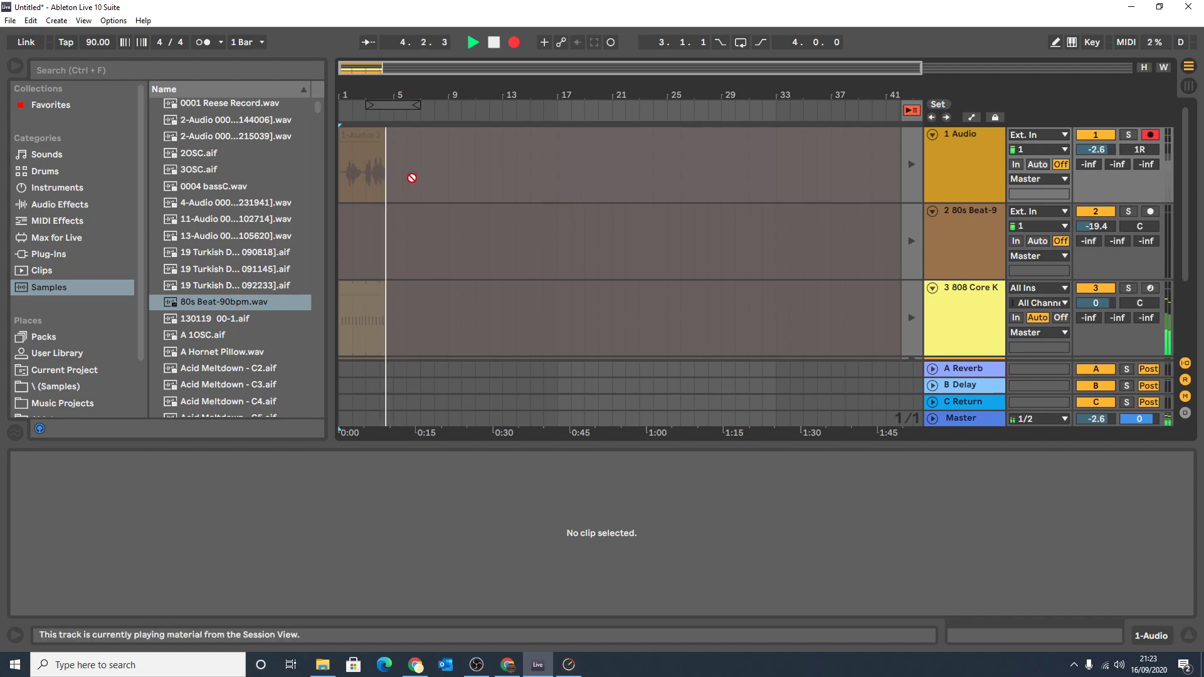
{"action": "scroll", "coordinate": [382, 338], "scroll_direction": "down", "scroll_amount": 2}
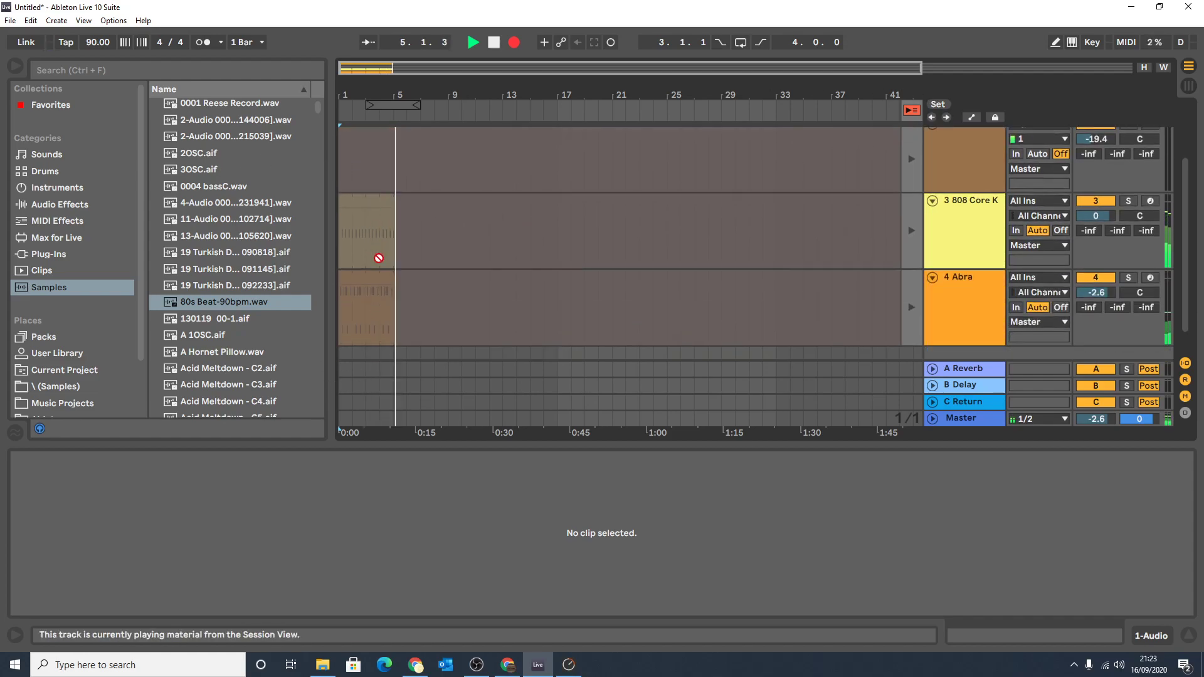
{"action": "left_click", "coordinate": [1191, 85]}
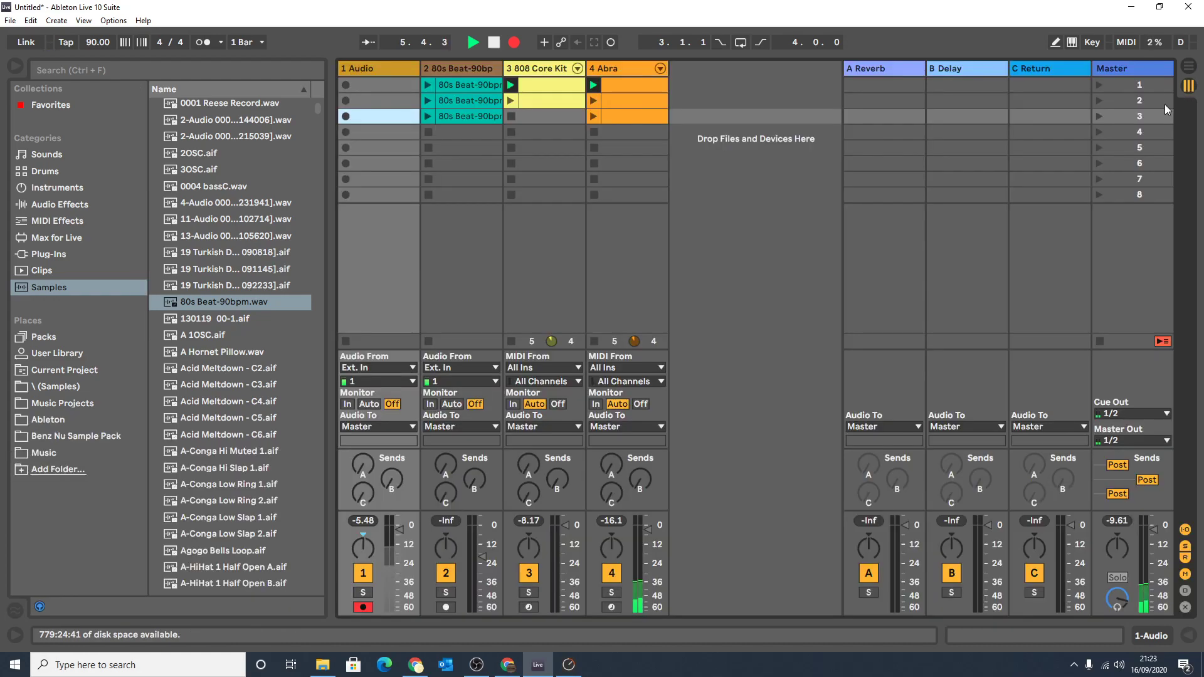
Launch the scene 1 80s Beat clip and the scene 2 Abra clip while recording, then stop the recording in Arrangement View.
{"action": "left_click", "coordinate": [428, 87]}
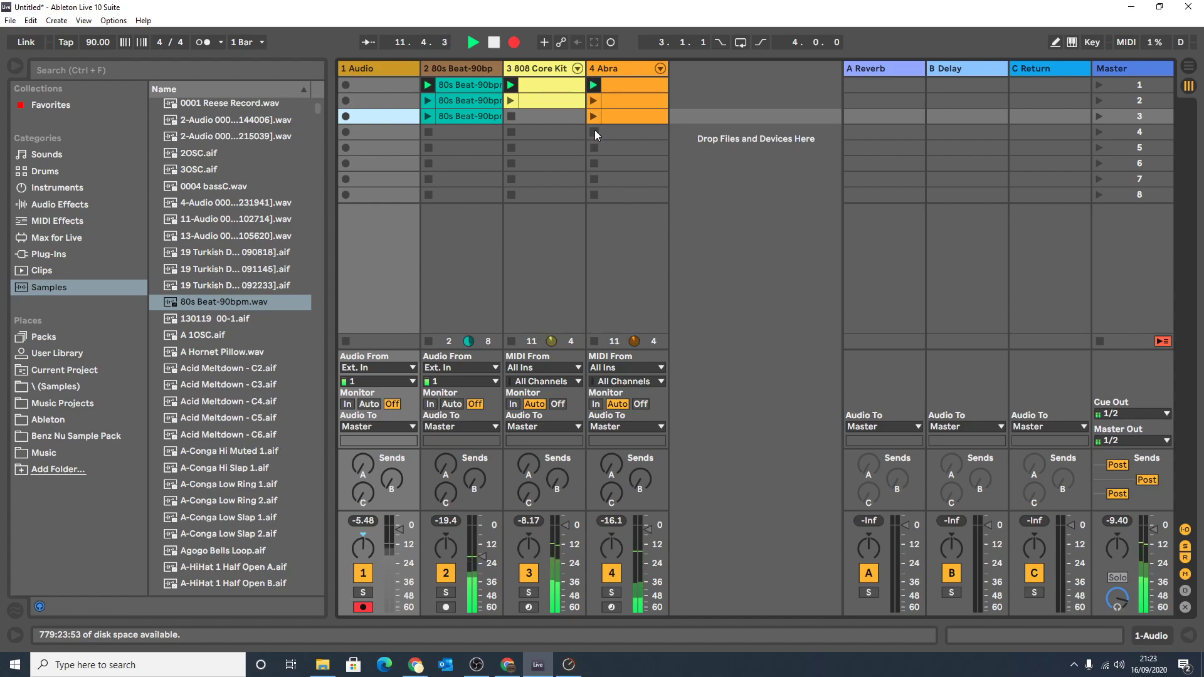
{"action": "left_click", "coordinate": [592, 100]}
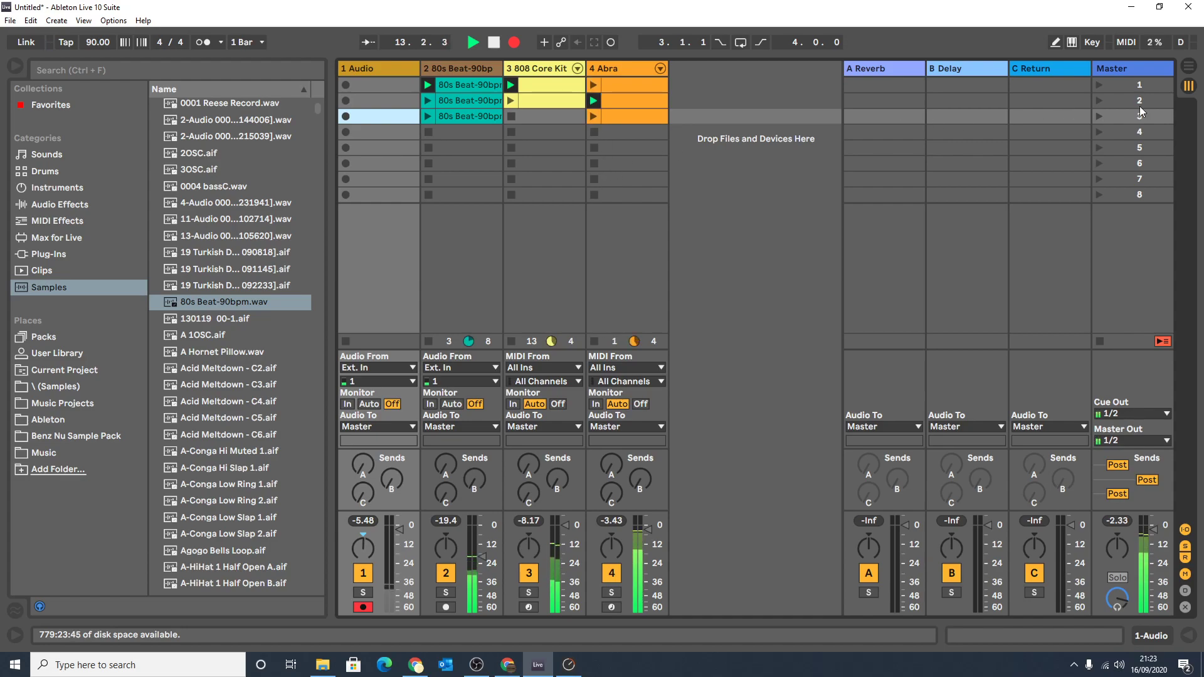
{"action": "key", "text": "Tab"}
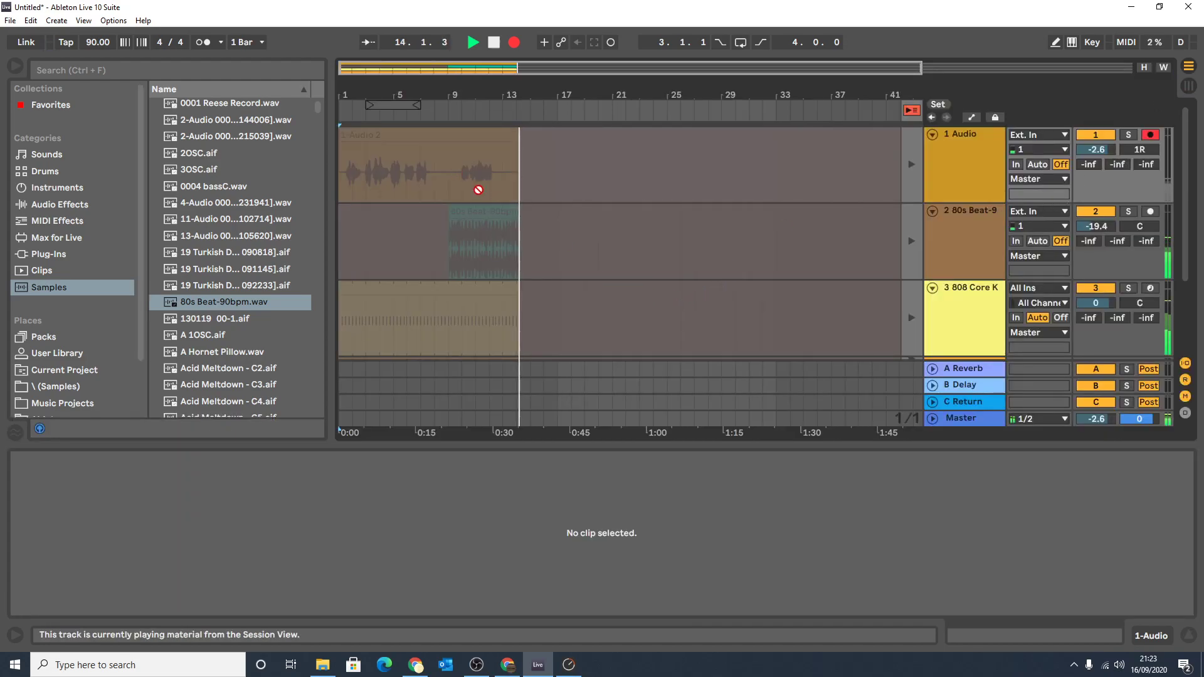
{"action": "key", "text": "space"}
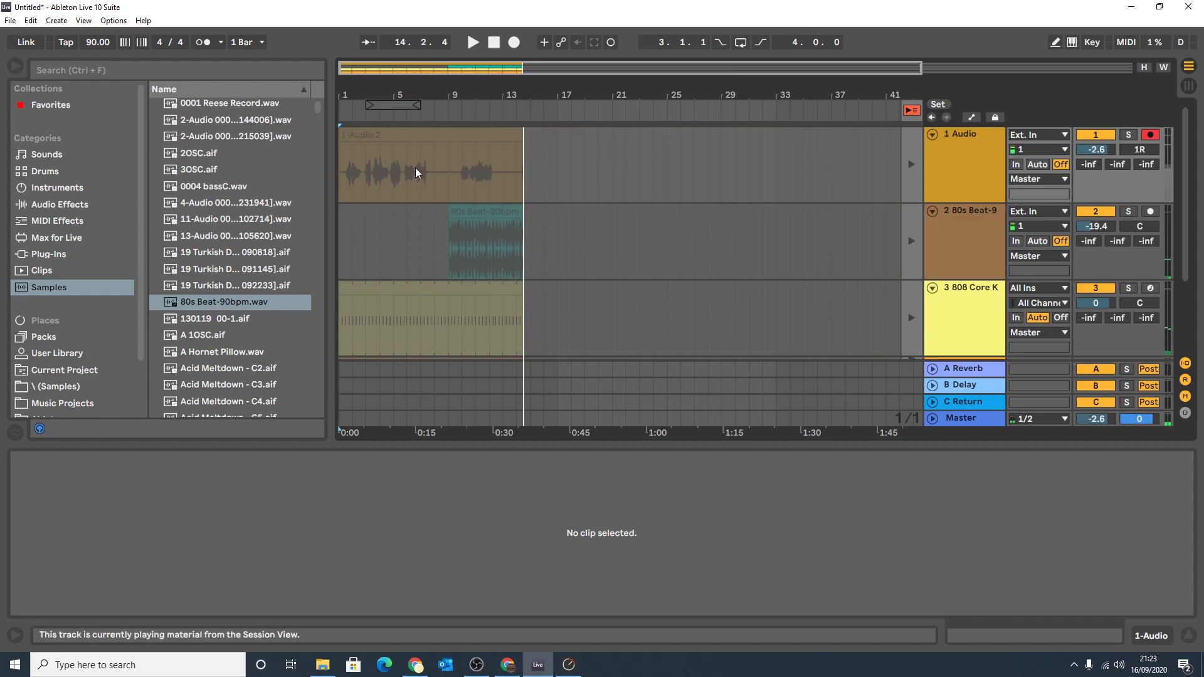
Delete the recorded clip on the 1 Audio track in the arrangement.
{"action": "left_click", "coordinate": [452, 130]}
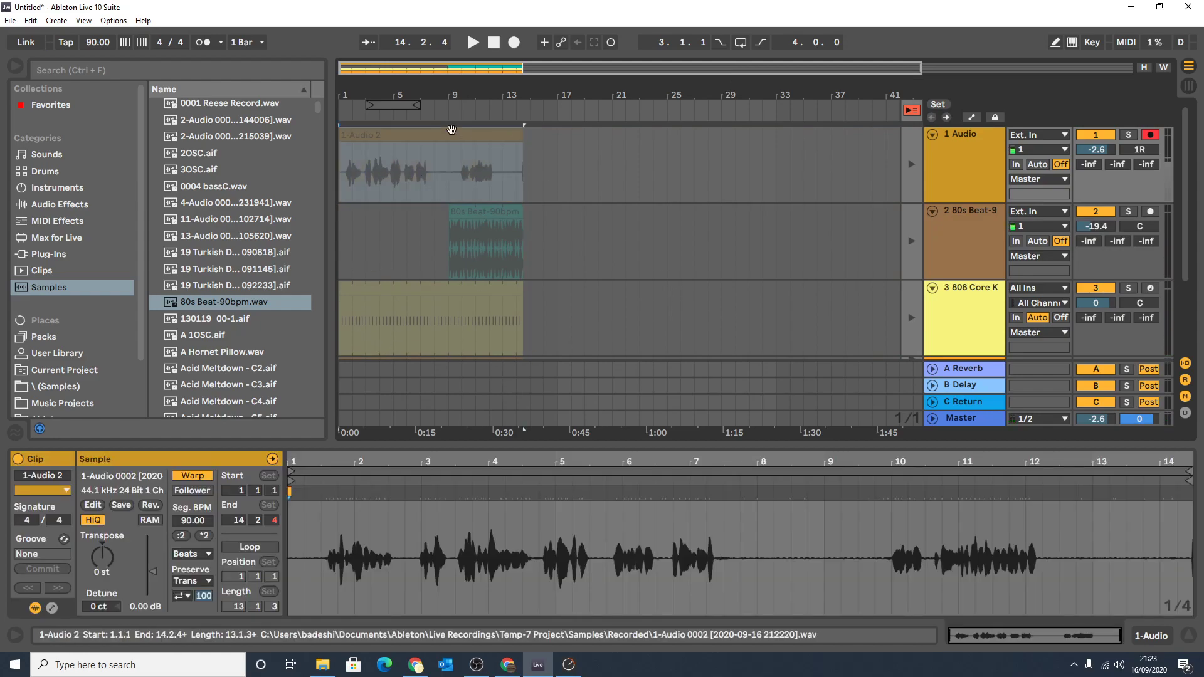
{"action": "key", "text": "Delete"}
Examine the recorded 80s Beat, 808 Core Kit and Abra clips in the arrangement and check them against Session View.
{"action": "left_click_drag", "start_coordinate": [388, 92], "coordinate": [399, 151]}
{"action": "scroll", "coordinate": [533, 251], "scroll_direction": "down", "scroll_amount": 4}
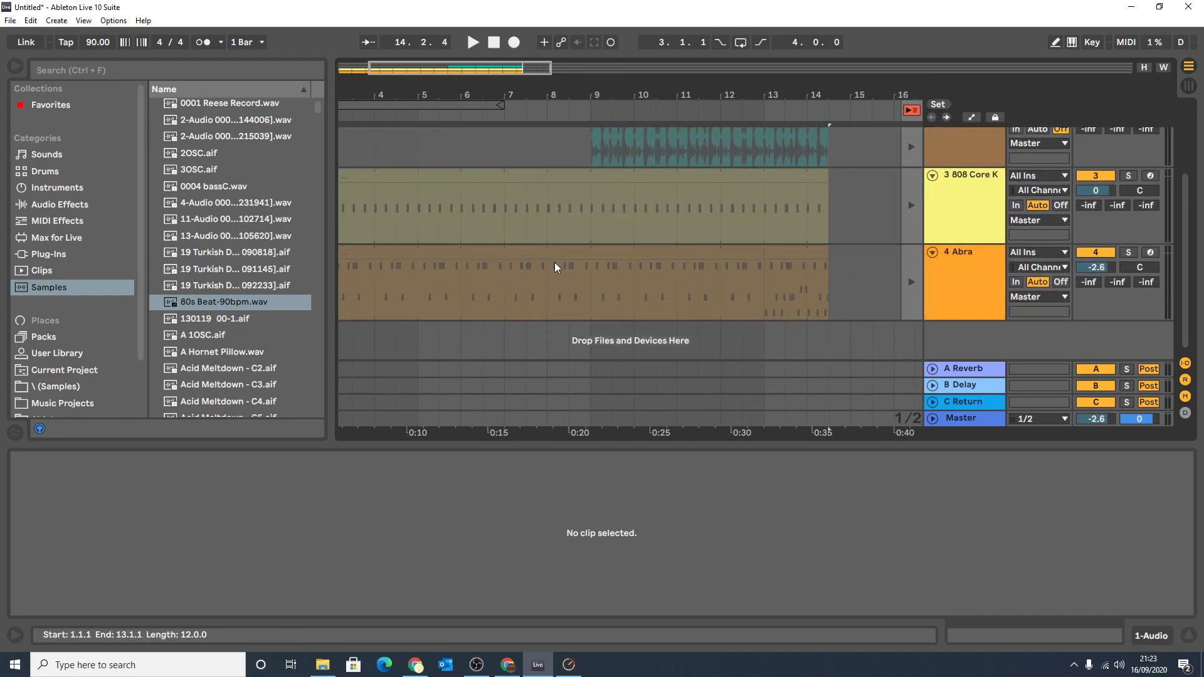
{"action": "scroll", "coordinate": [652, 313], "scroll_direction": "up", "scroll_amount": 2}
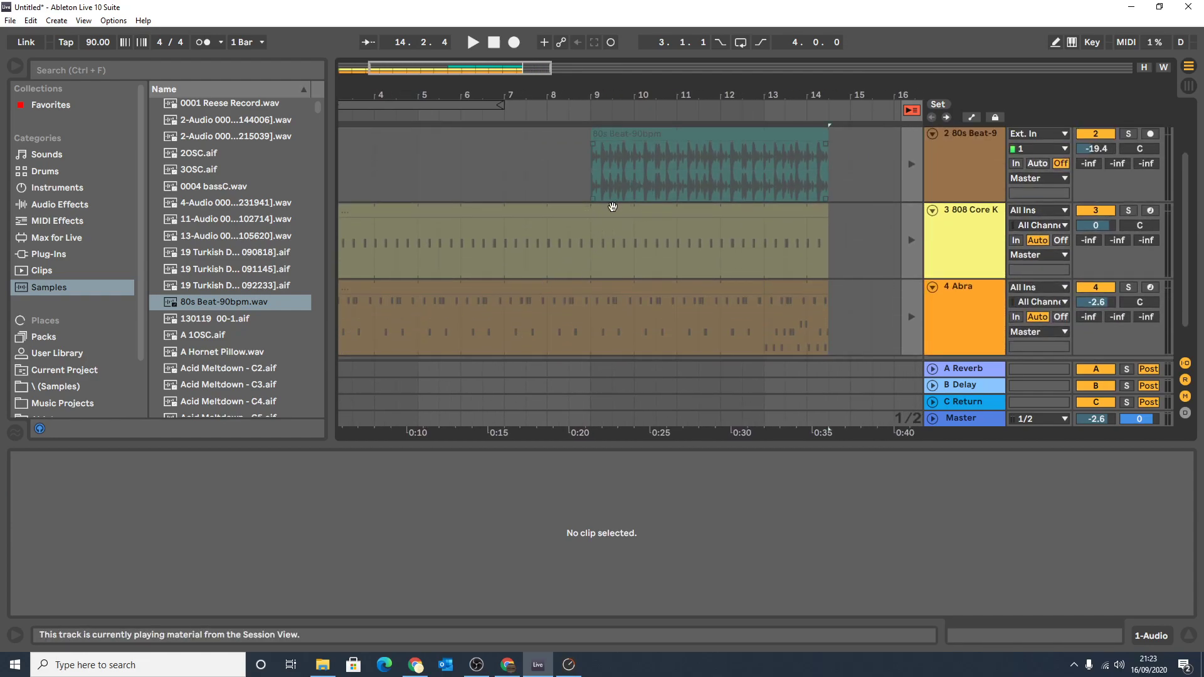
{"action": "scroll", "coordinate": [647, 213], "scroll_direction": "up", "scroll_amount": 1}
{"action": "scroll", "coordinate": [639, 265], "scroll_direction": "down", "scroll_amount": 2}
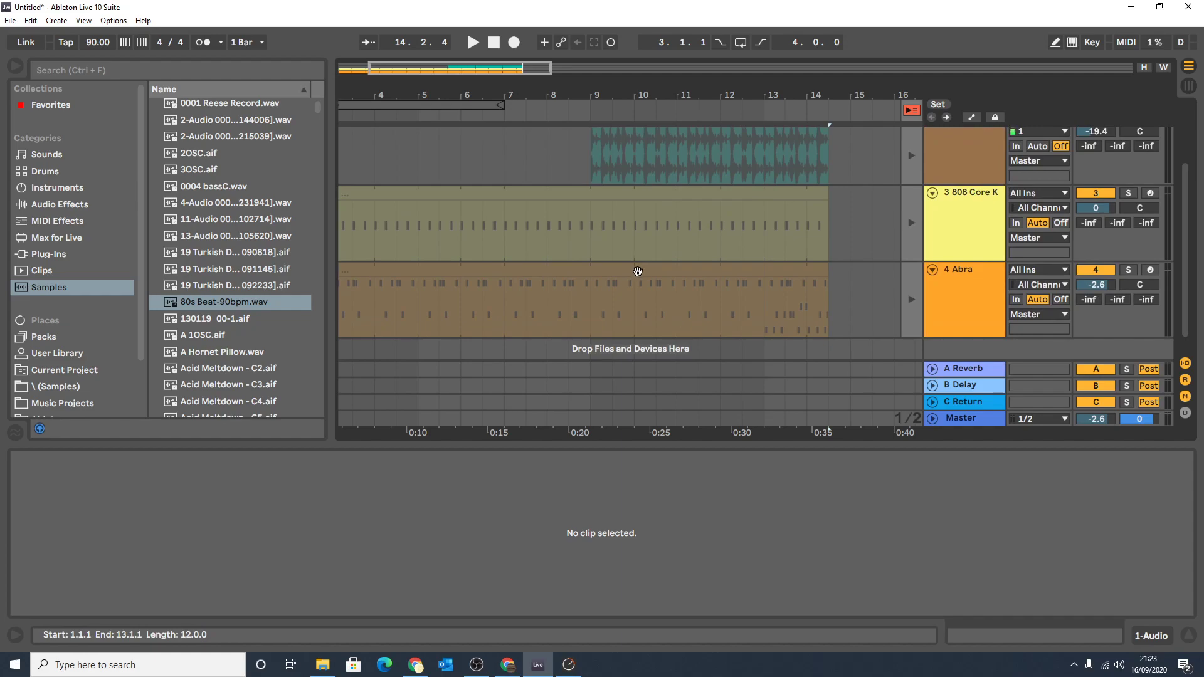
{"action": "scroll", "coordinate": [649, 277], "scroll_direction": "up", "scroll_amount": 1}
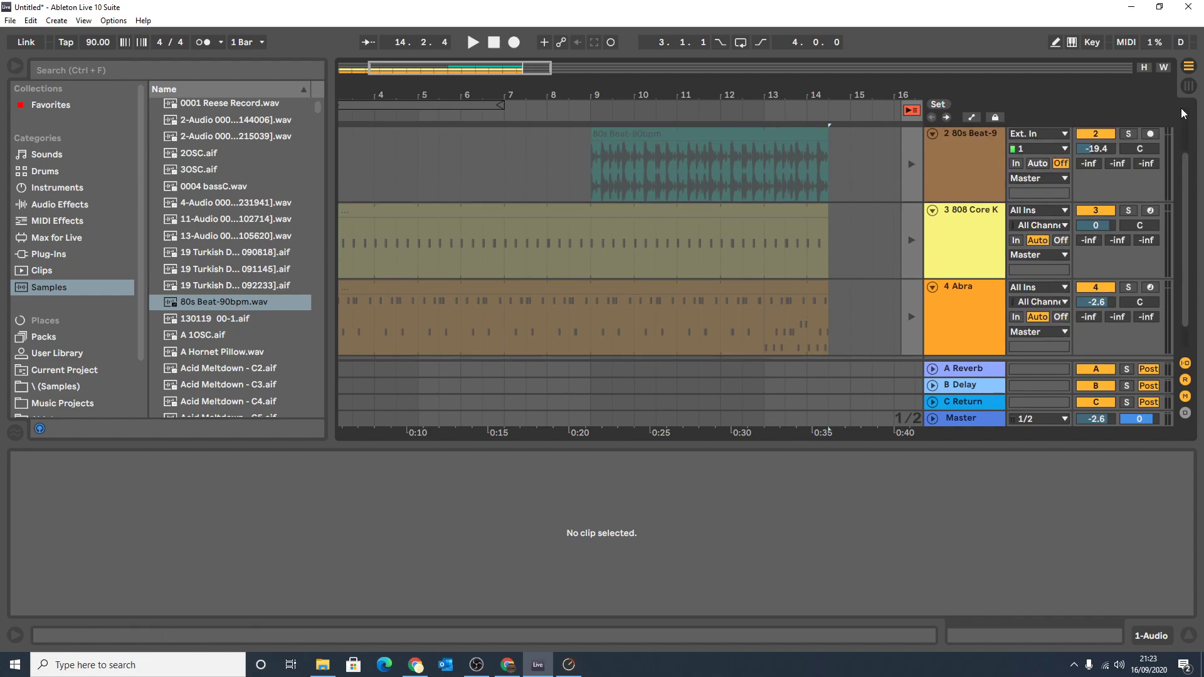
{"action": "left_click", "coordinate": [1189, 86]}
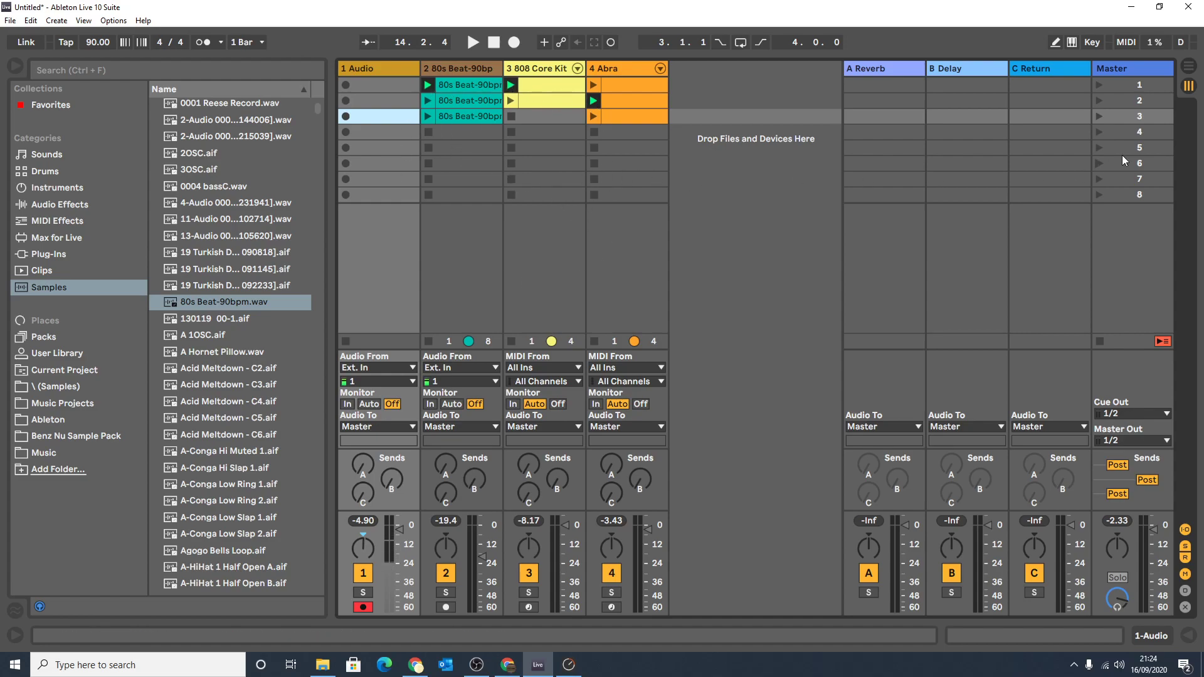
{"action": "left_click", "coordinate": [1189, 67]}
{"action": "scroll", "coordinate": [579, 199], "scroll_direction": "down", "scroll_amount": 3}
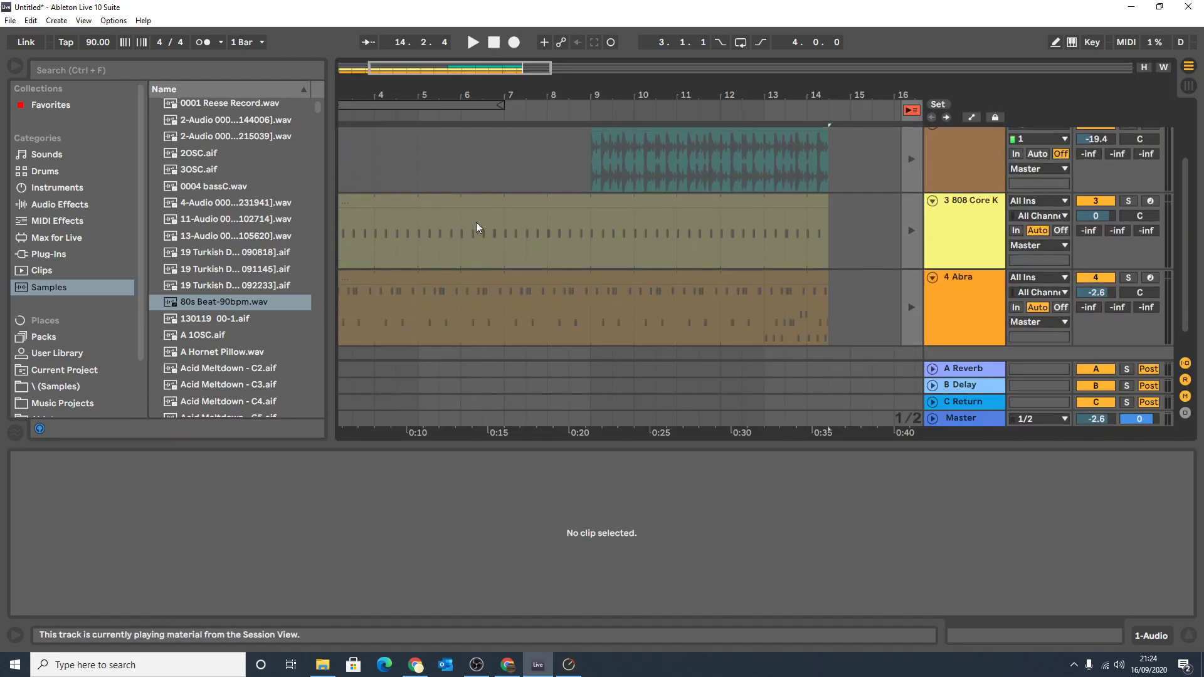
Switch all tracks back to arrangement playback and collapse the clip detail area.
{"action": "scroll", "coordinate": [649, 178], "scroll_direction": "up", "scroll_amount": 2}
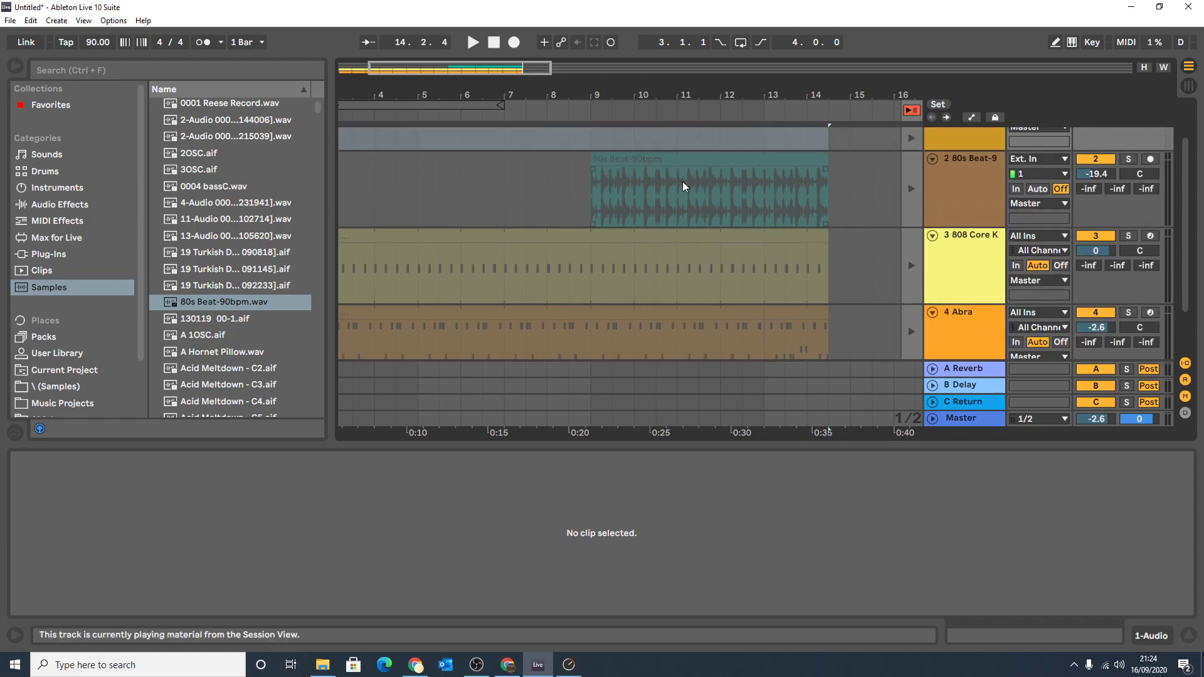
{"action": "left_click", "coordinate": [912, 112]}
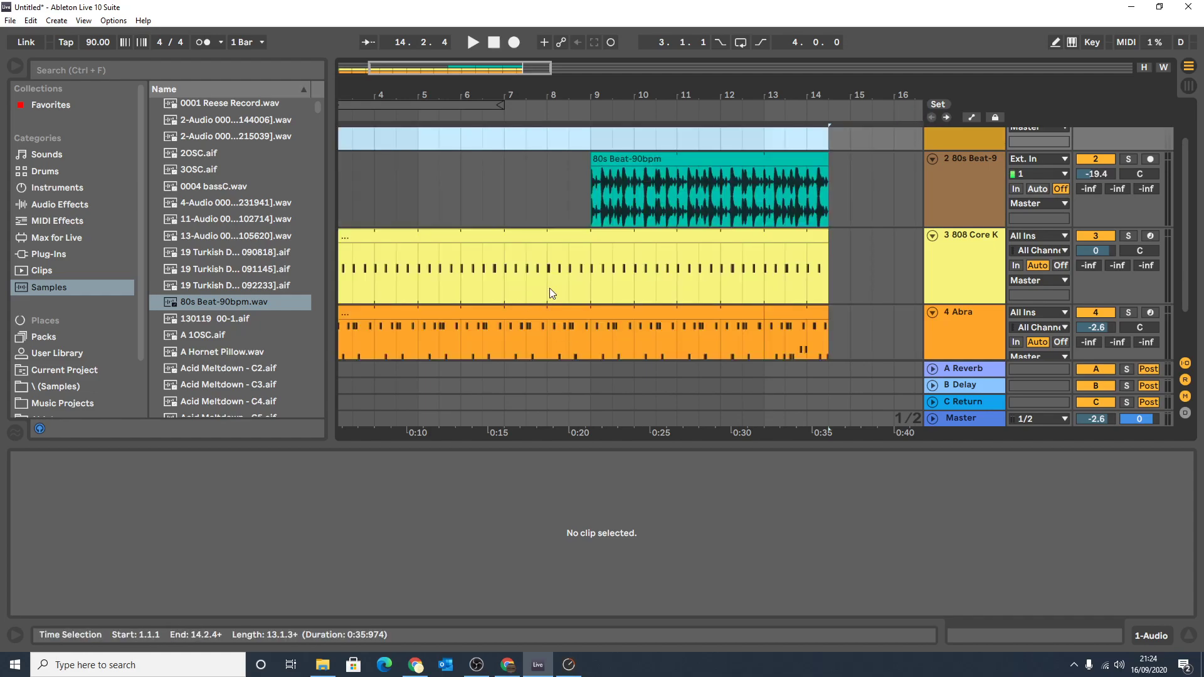
{"action": "left_click_drag", "start_coordinate": [530, 593], "coordinate": [531, 618]}
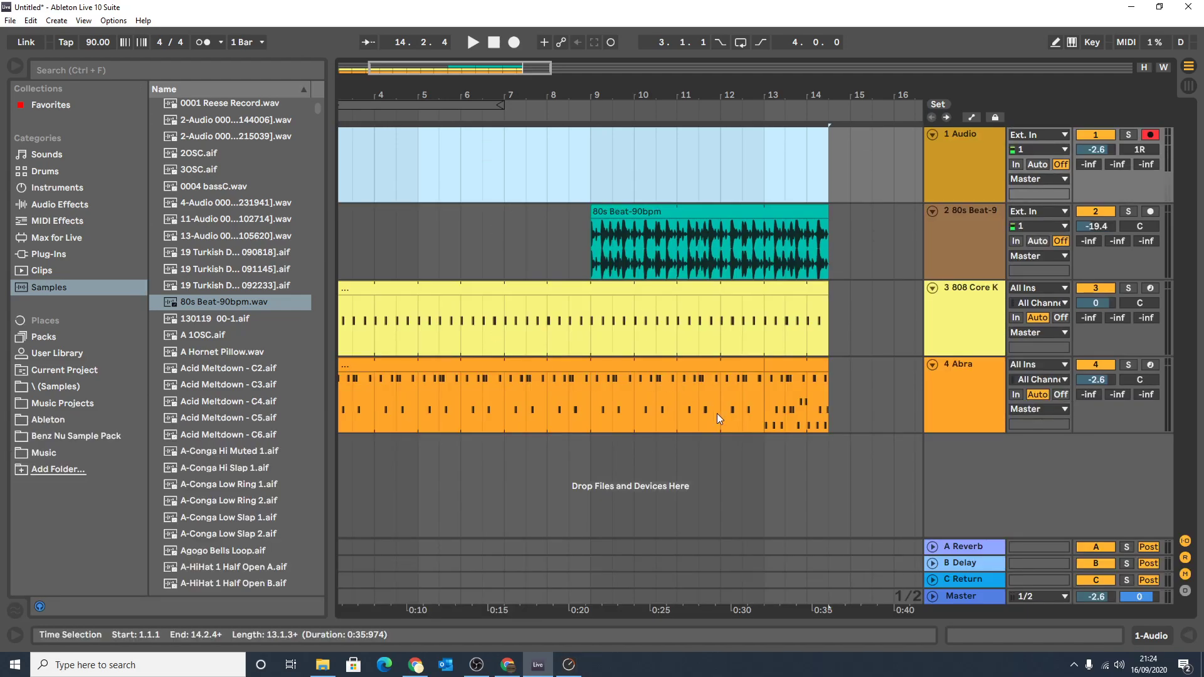
Select the recorded Abra, 808 Core Kit and 80s Beat clips in turn to review their placement in the arrangement.
{"action": "left_click", "coordinate": [539, 380]}
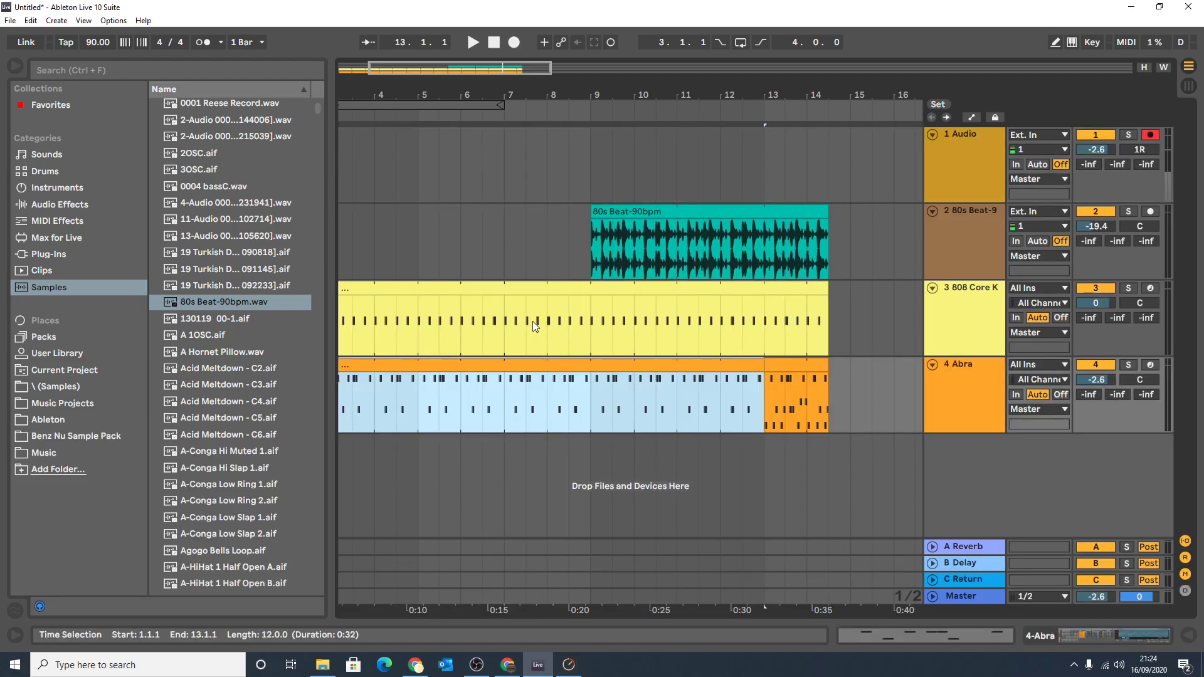
{"action": "left_click", "coordinate": [732, 286]}
{"action": "left_click", "coordinate": [736, 233]}
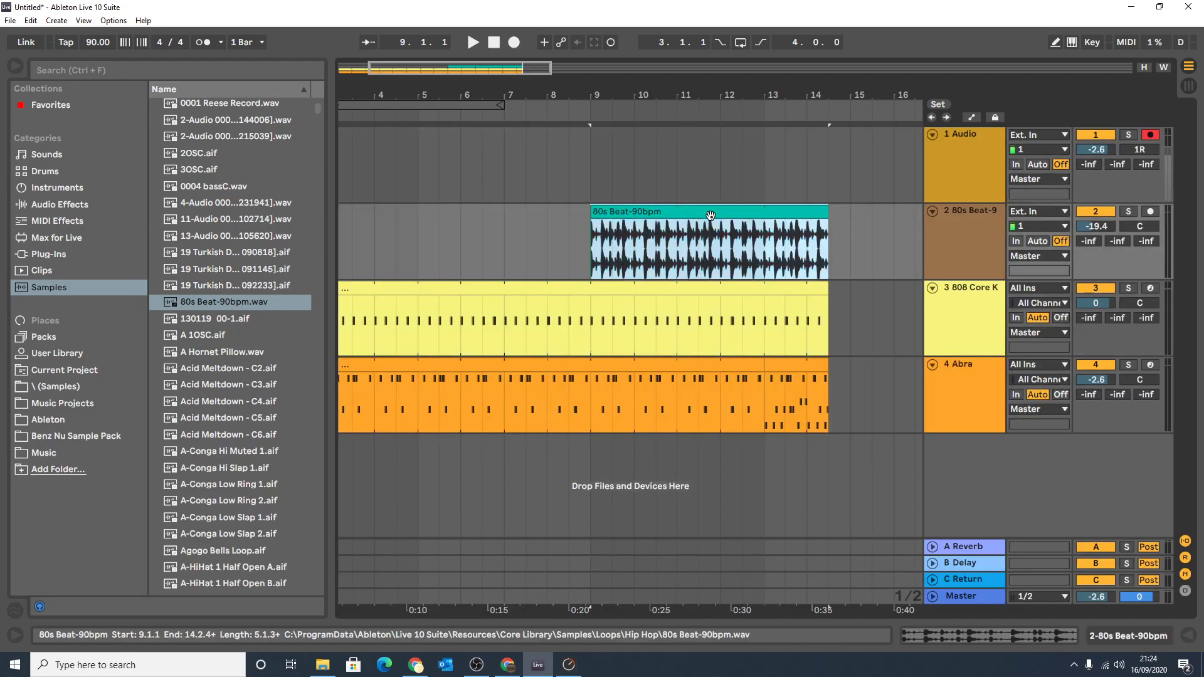
{"action": "left_click", "coordinate": [656, 371]}
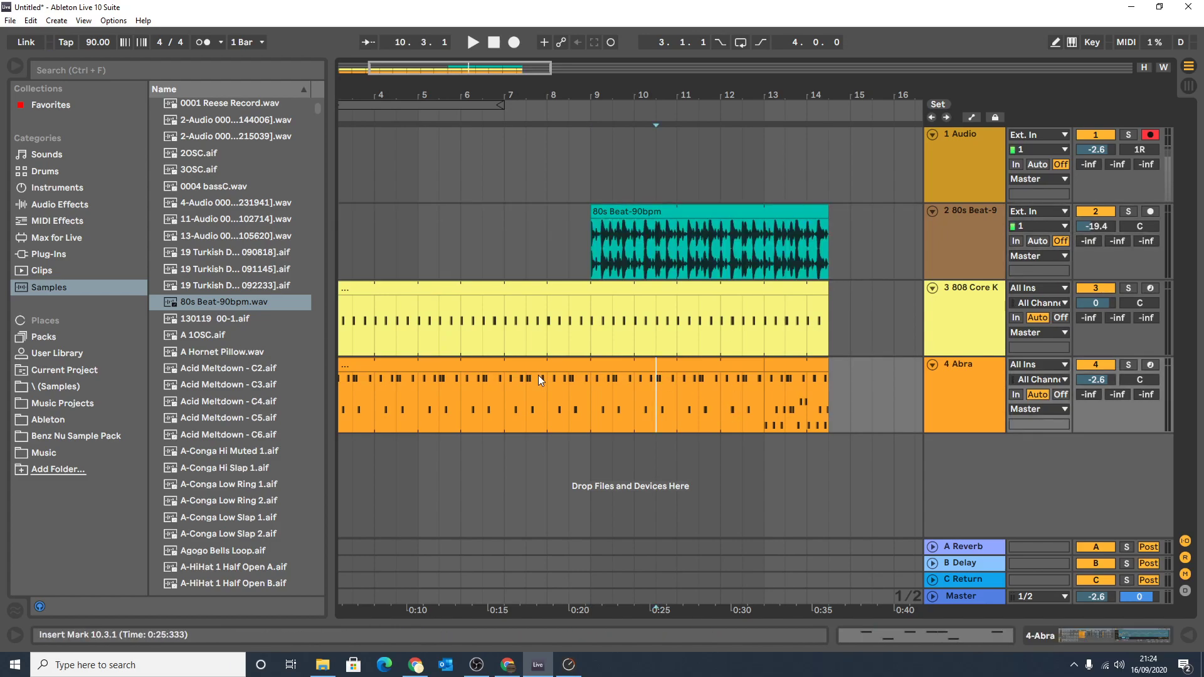
{"action": "left_click", "coordinate": [488, 362]}
Compare the notes of the scene 1 and scene 2 Abra clips in Session View, then select the second pattern's clip in the arrangement.
{"action": "left_click", "coordinate": [1188, 87]}
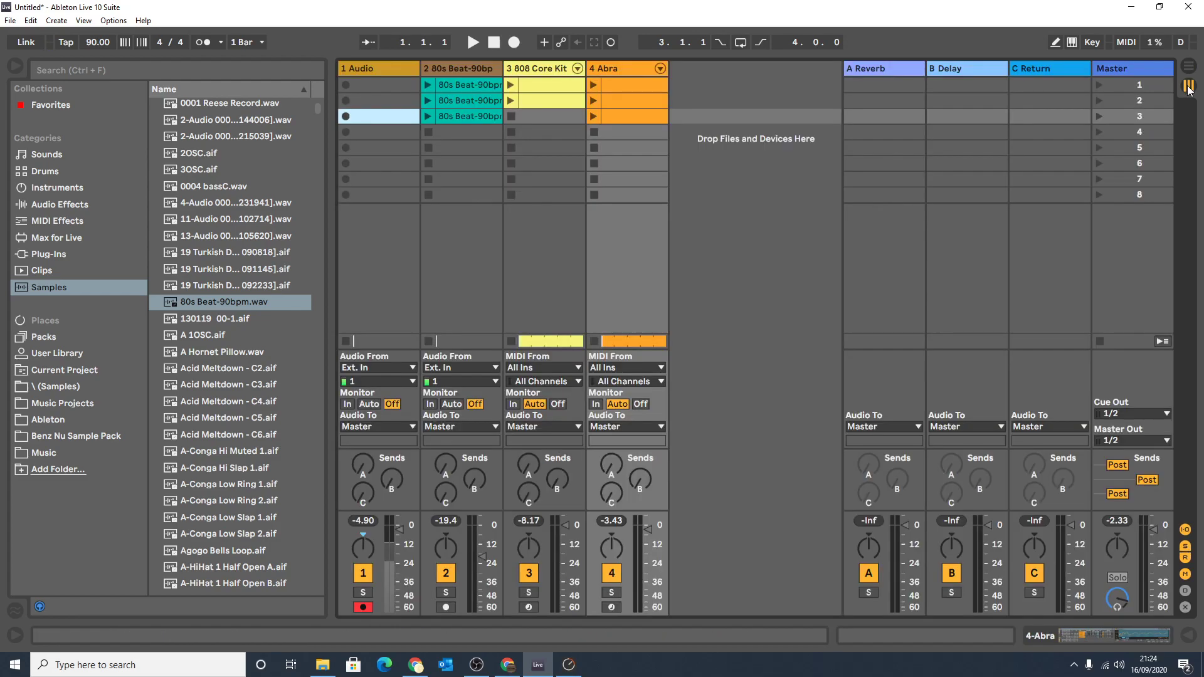
{"action": "double_click", "coordinate": [611, 81]}
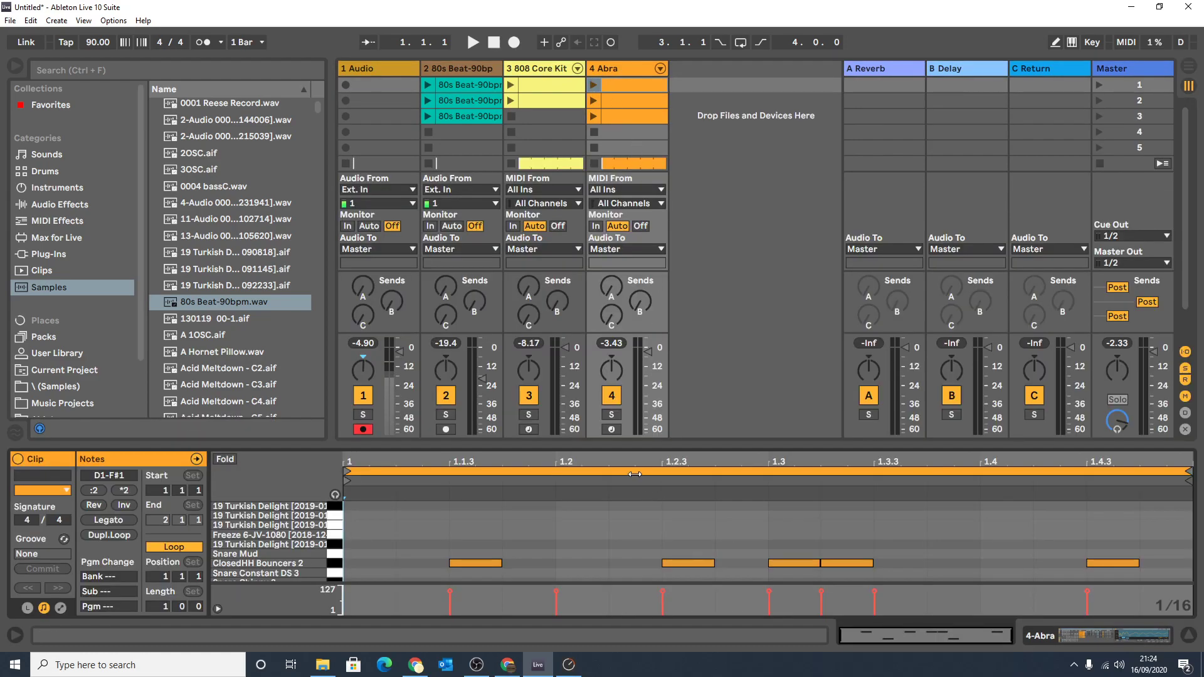
{"action": "left_click_drag", "start_coordinate": [628, 374], "coordinate": [628, 231]}
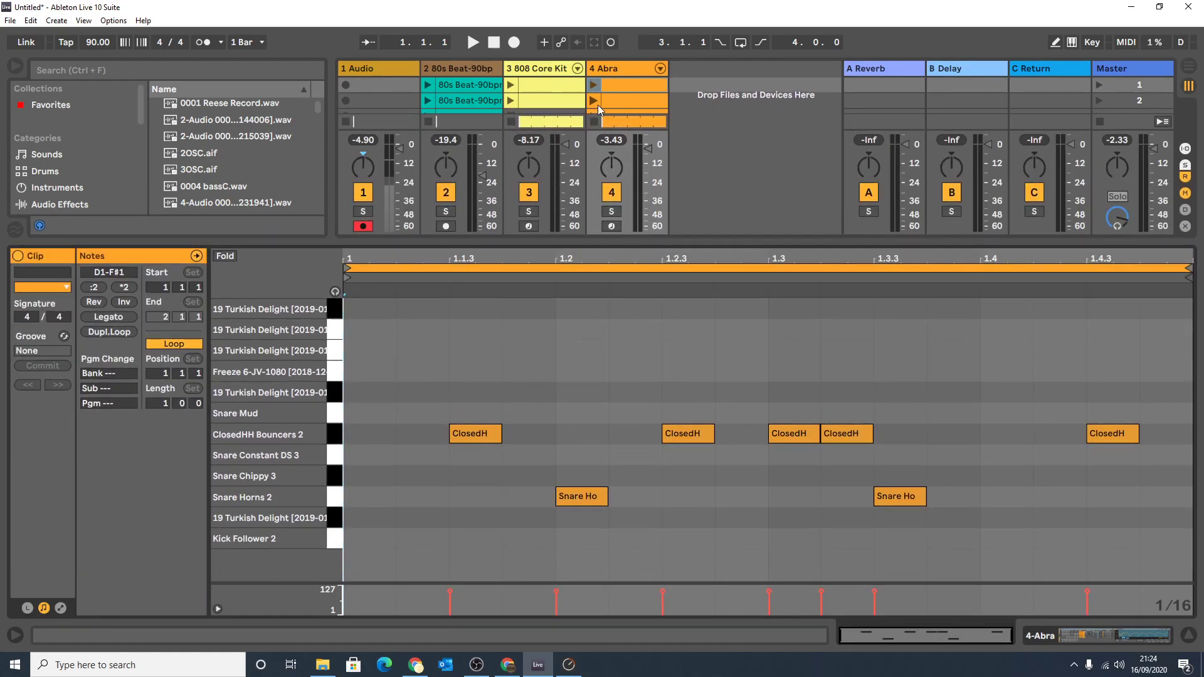
{"action": "left_click", "coordinate": [614, 100]}
{"action": "left_click", "coordinate": [1189, 67]}
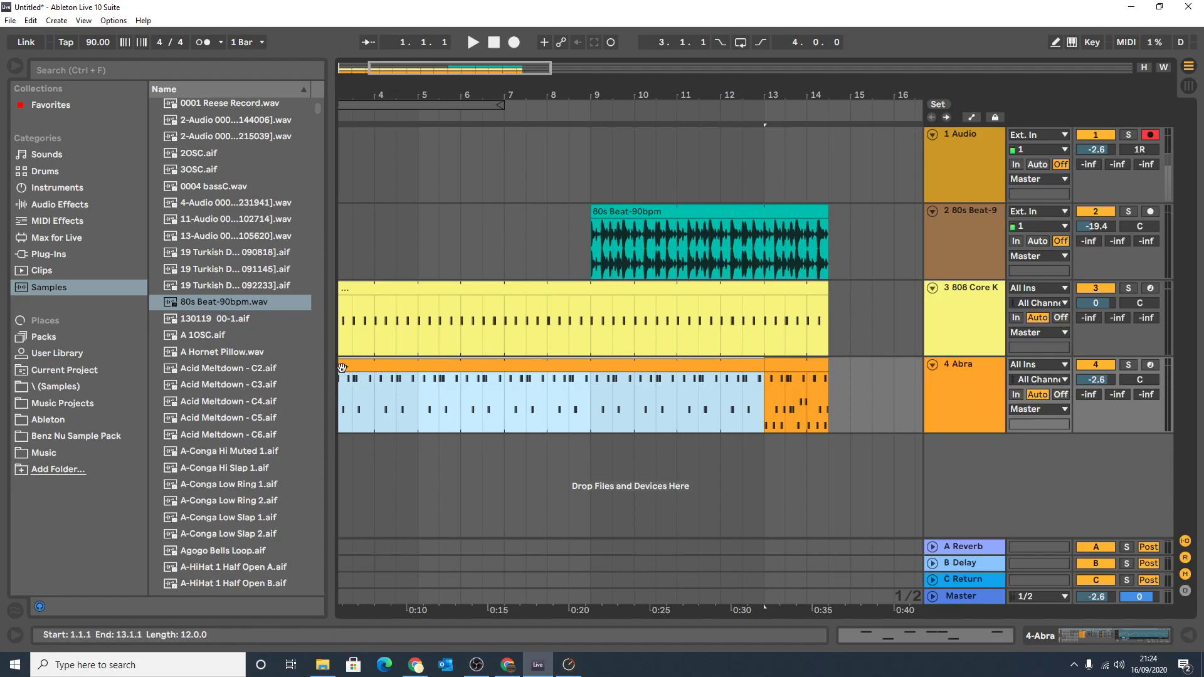
{"action": "left_click", "coordinate": [777, 381]}
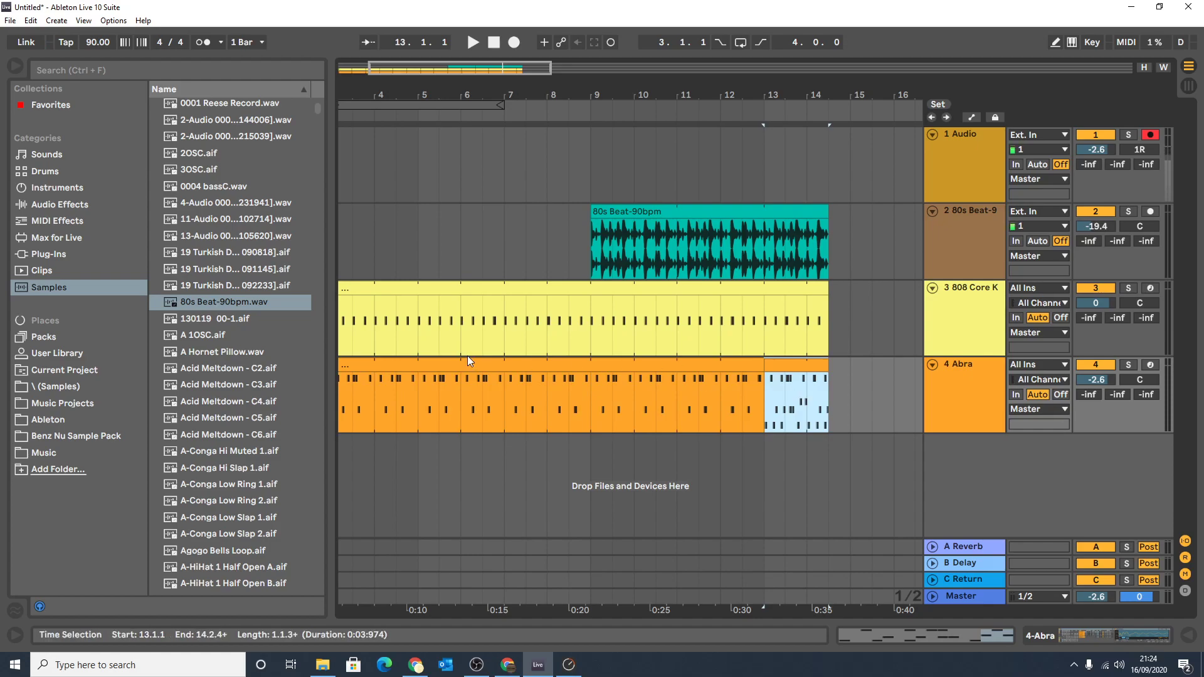
Copy the last Abra clip in the arrangement to bar 5 and extend the copy to bar 9.
{"action": "mouse_move", "coordinate": [378, 95]}
{"action": "left_mouse_down"}
{"action": "mouse_move", "coordinate": [386, 56]}
{"action": "mouse_move", "coordinate": [390, 96]}
{"action": "left_mouse_up"}
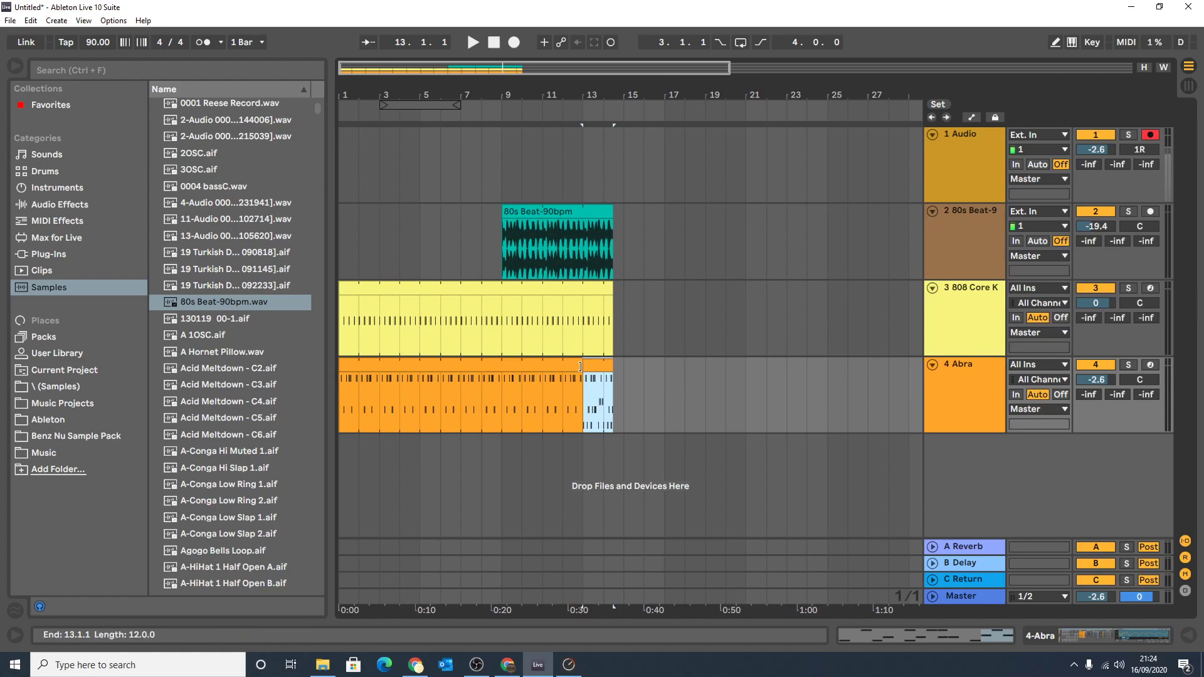
{"action": "left_click_drag", "start_coordinate": [599, 365], "coordinate": [500, 377]}
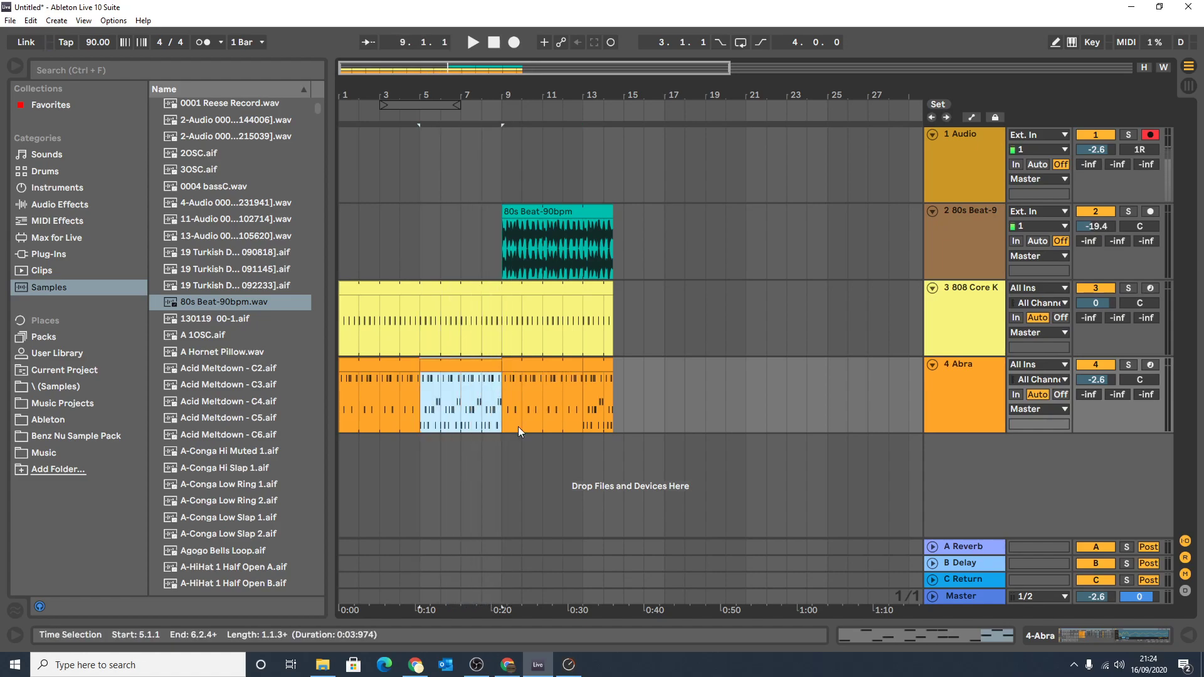
Delete the Abra clips from bar 9 onward, then play back the arrangement and stop it.
{"action": "left_click", "coordinate": [552, 364]}
{"action": "key", "text": "Delete"}
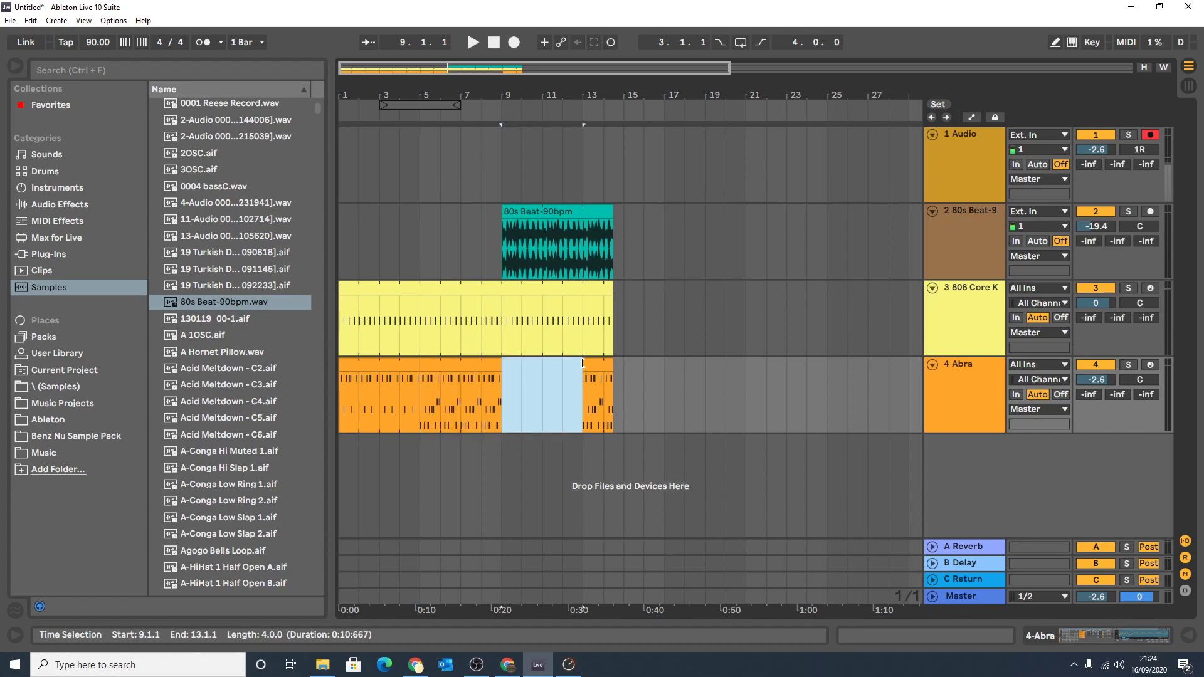
{"action": "left_click", "coordinate": [594, 368]}
{"action": "key", "text": "Delete"}
{"action": "left_click", "coordinate": [537, 410]}
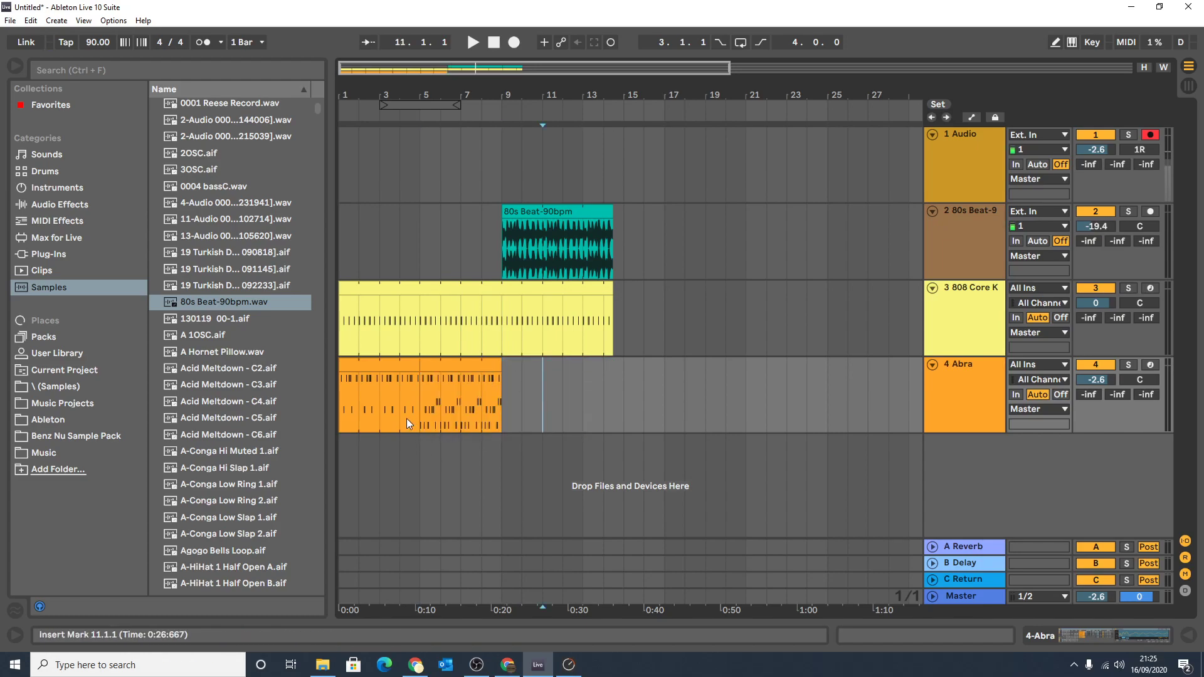
{"action": "left_click", "coordinate": [405, 117]}
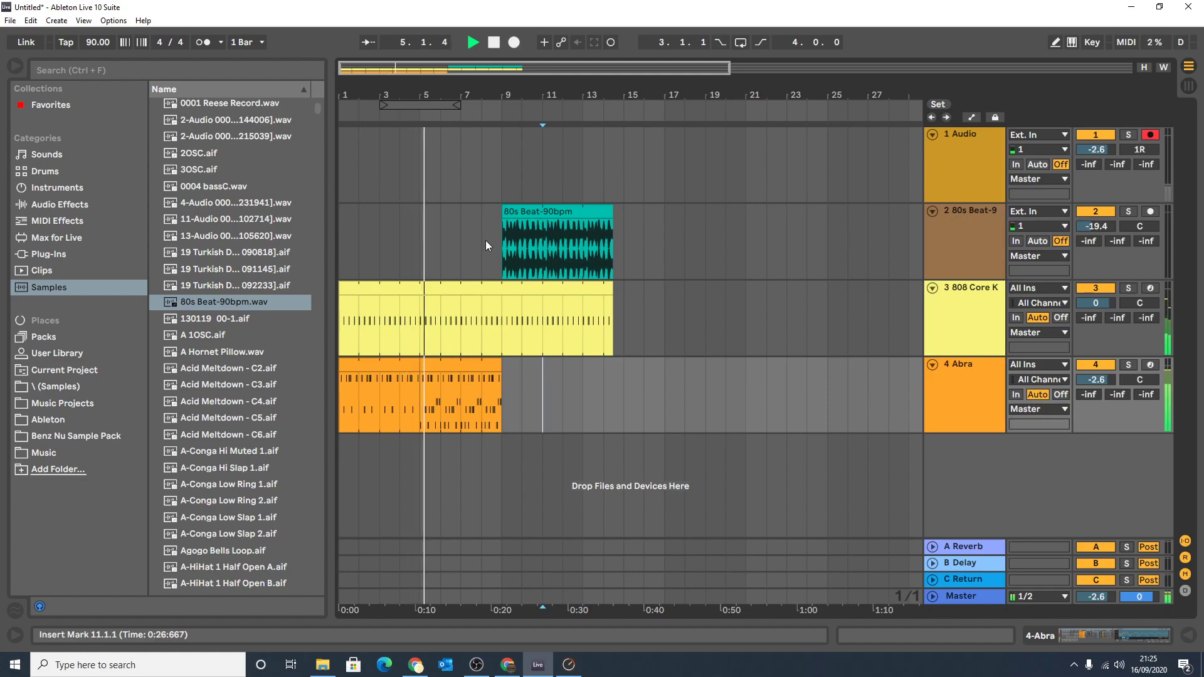
{"action": "key", "text": "space"}
Move the 80s Beat arrangement clip to start at bar 5 and shorten the 808 Core Kit clip from its end.
{"action": "mouse_move", "coordinate": [533, 211]}
{"action": "left_mouse_down"}
{"action": "mouse_move", "coordinate": [455, 215]}
{"action": "mouse_move", "coordinate": [509, 211]}
{"action": "left_mouse_up"}
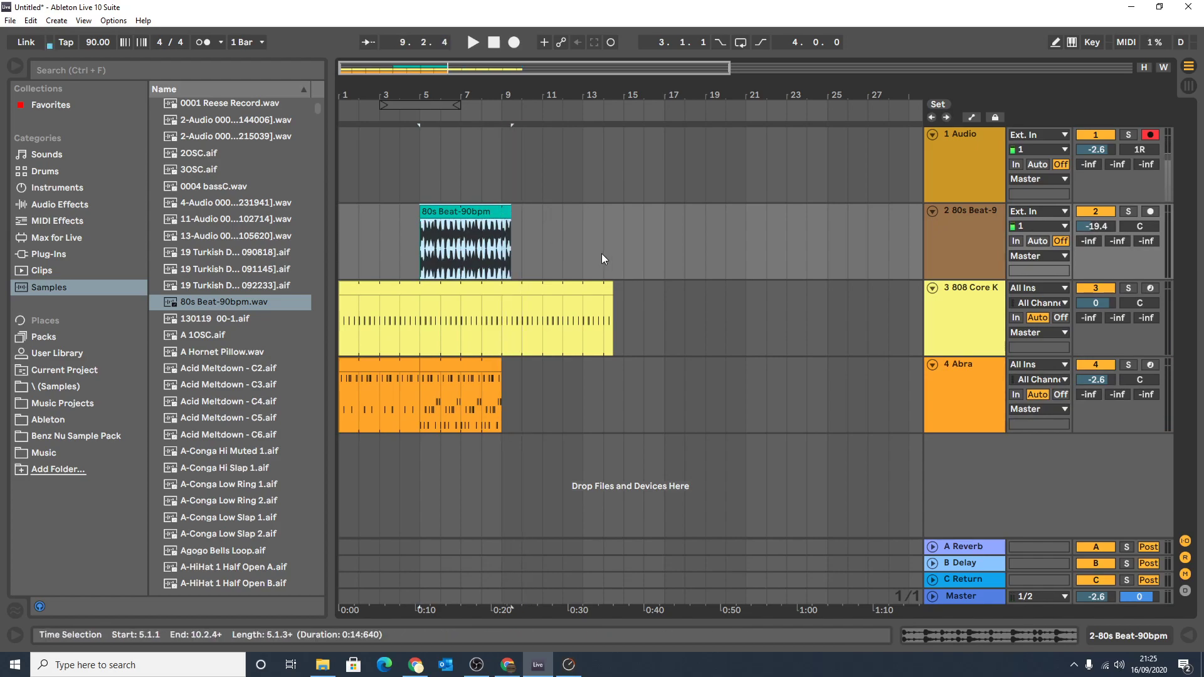
{"action": "left_click_drag", "start_coordinate": [612, 287], "coordinate": [522, 289]}
Delete all arrangement clips on the 80s Beat, 808 Core Kit and Abra tracks.
{"action": "left_click_drag", "start_coordinate": [582, 400], "coordinate": [307, 206]}
{"action": "key", "text": "Delete"}
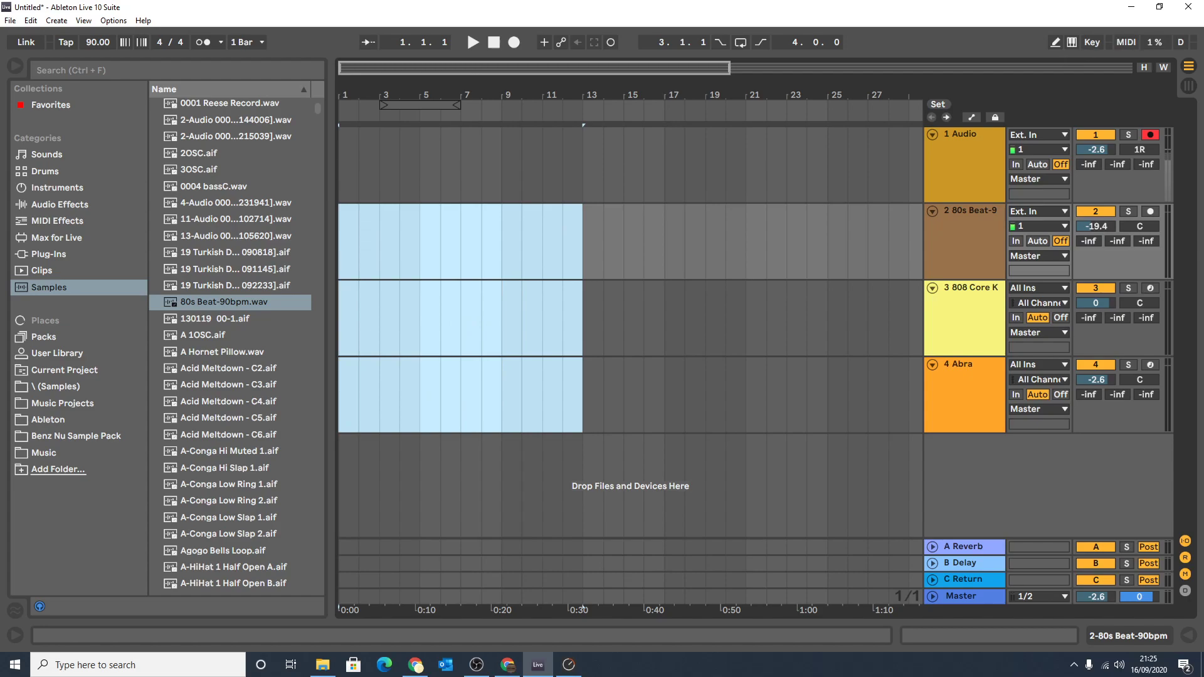
Collapse the clip detail area in Session View and move the lowest 80s Beat, 808 Core Kit and Abra clips to scene 8.
{"action": "left_click", "coordinate": [1190, 87]}
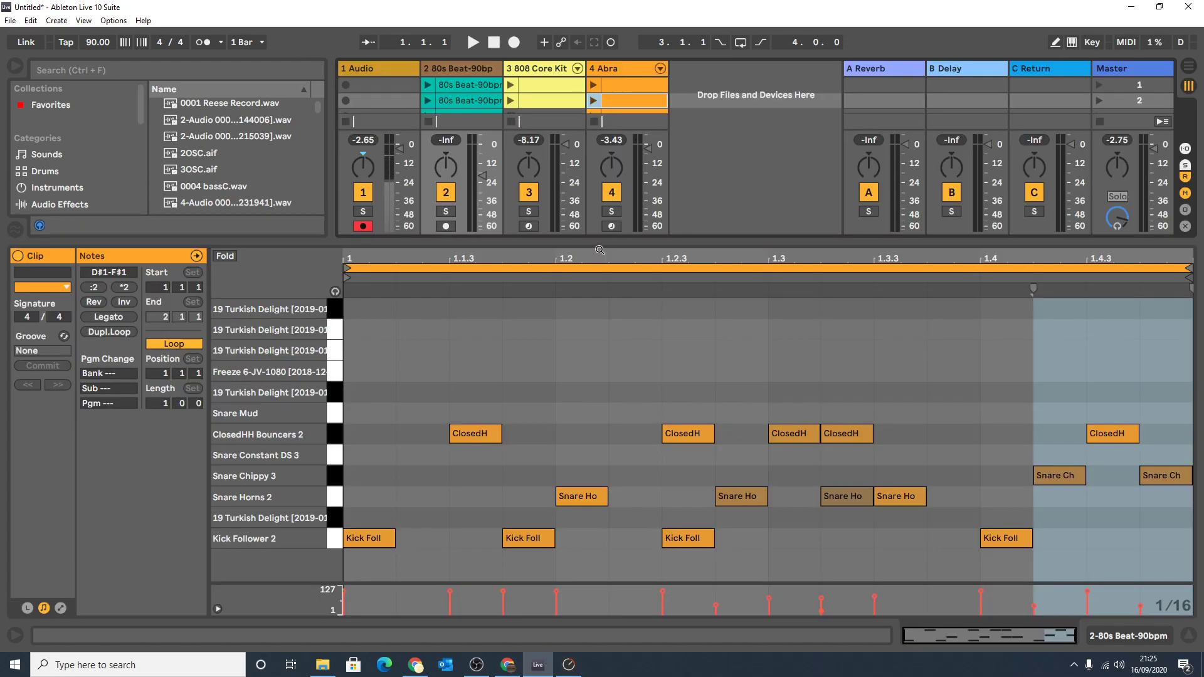
{"action": "left_click_drag", "start_coordinate": [594, 244], "coordinate": [568, 456]}
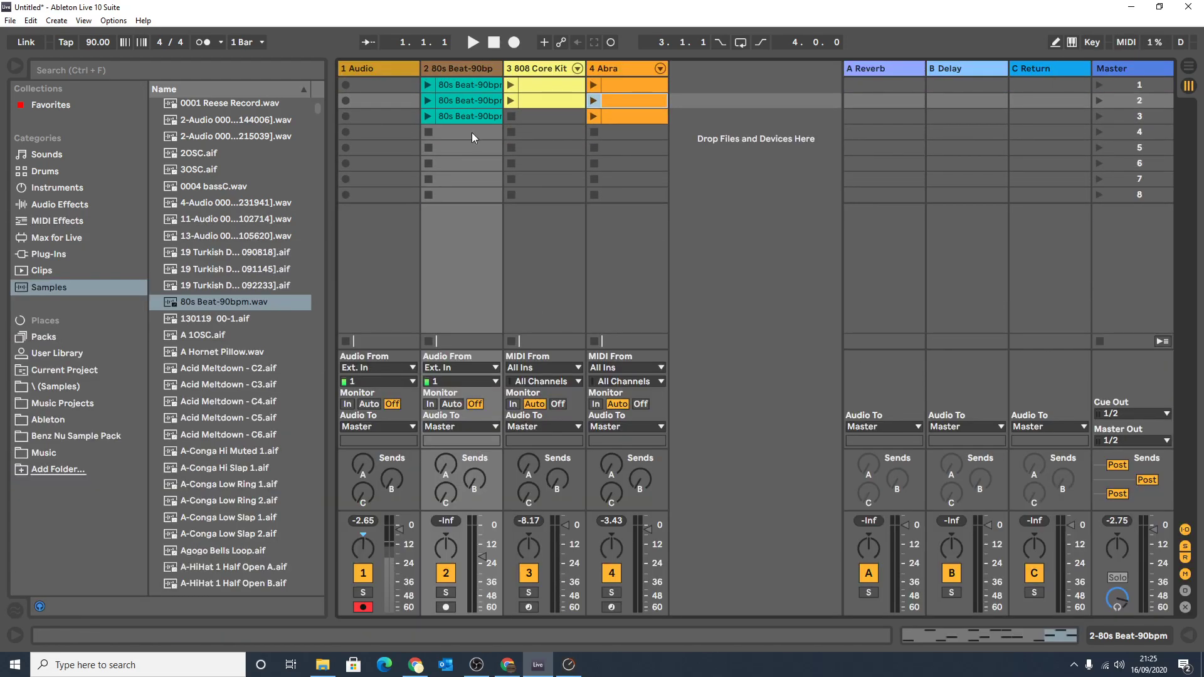
{"action": "left_click_drag", "start_coordinate": [462, 157], "coordinate": [466, 195]}
{"action": "left_click_drag", "start_coordinate": [552, 103], "coordinate": [543, 192]}
{"action": "left_click_drag", "start_coordinate": [632, 119], "coordinate": [632, 190]}
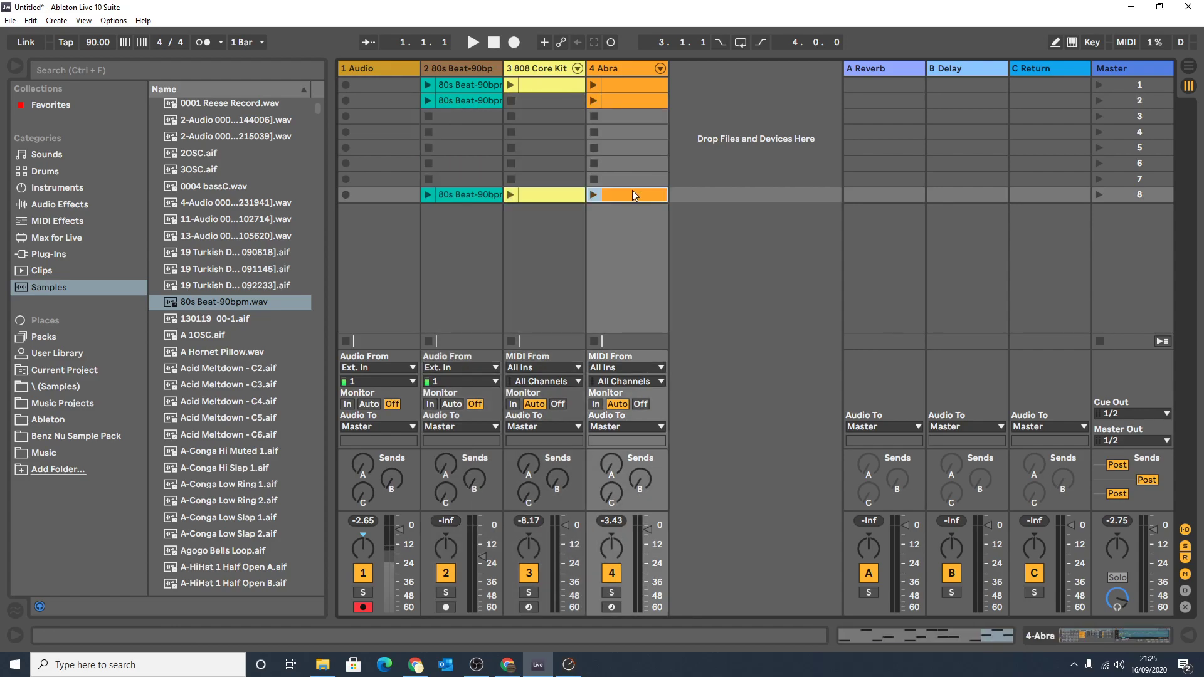
Copy the scene 2 80s Beat clip to bar 3 of its track in the arrangement and return to Session View.
{"action": "left_click_drag", "start_coordinate": [740, 136], "coordinate": [379, 261]}
{"action": "key", "text": "Tab"}
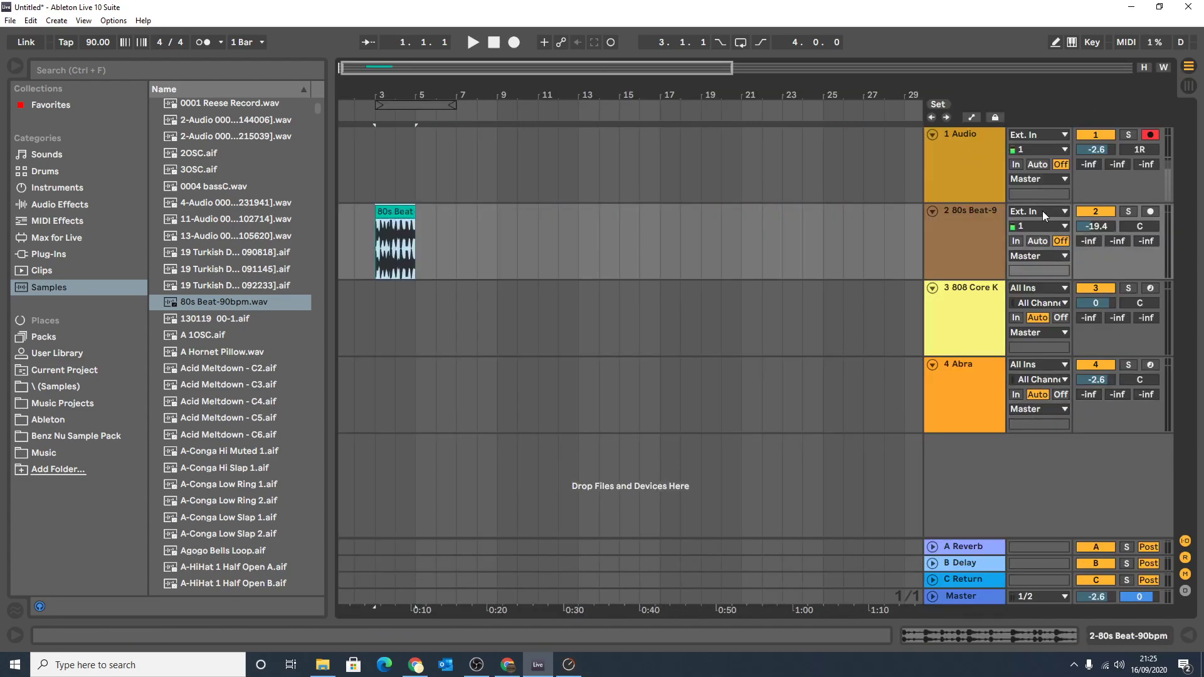
{"action": "key", "text": "Tab"}
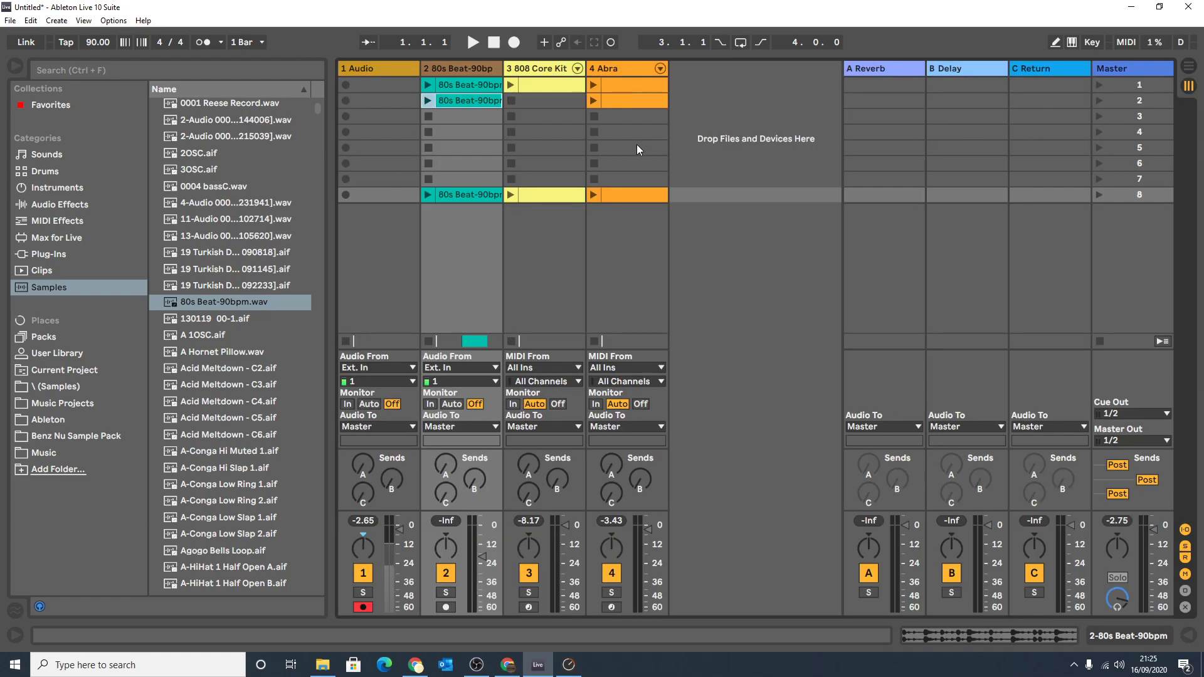
Copy the scene 2 Abra clip to bar 3 of the 808 Core Kit track in the arrangement and return to Session View.
{"action": "left_click_drag", "start_coordinate": [630, 101], "coordinate": [379, 298]}
{"action": "key", "text": "Tab"}
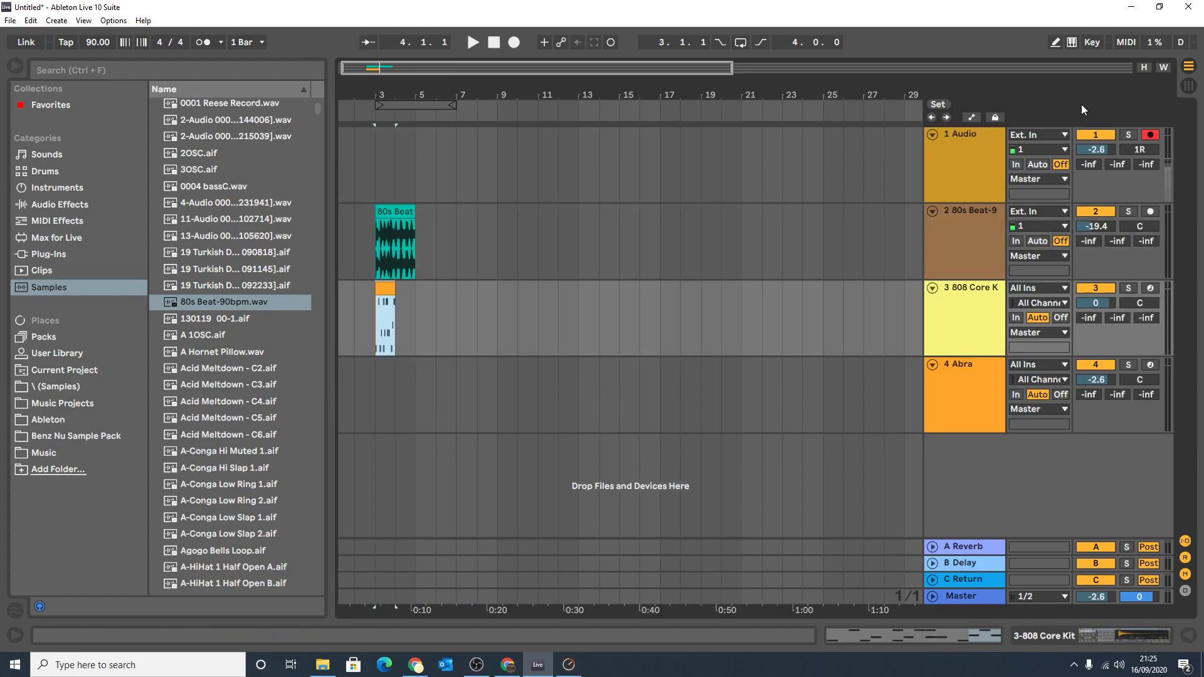
{"action": "key", "text": "Tab"}
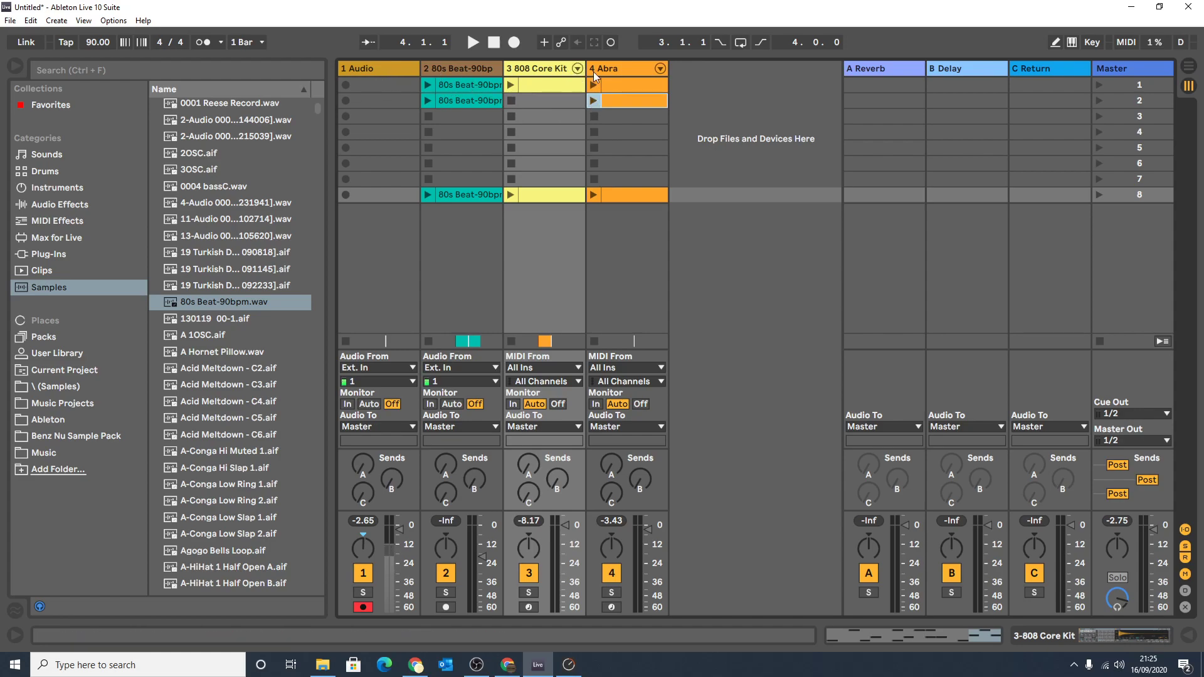
Copy the scene 1 80s Beat clip to bar 5 of the 80s Beat track in the arrangement.
{"action": "left_click", "coordinate": [459, 88]}
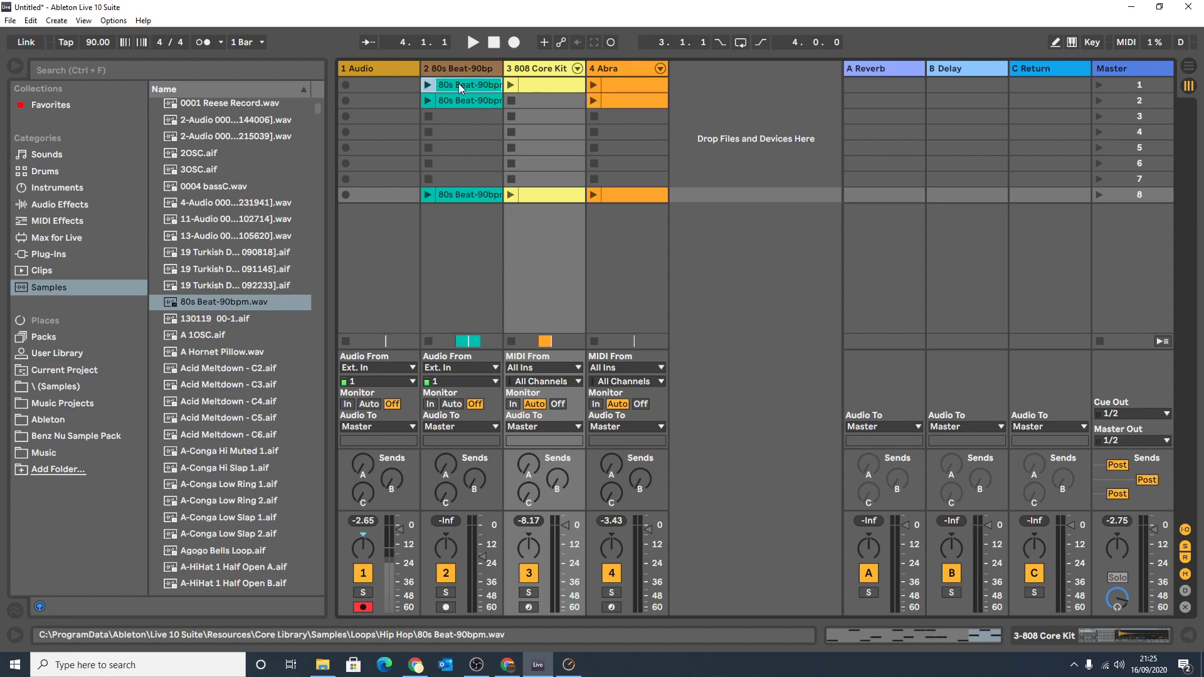
{"action": "key", "text": "Tab"}
{"action": "left_click_drag", "start_coordinate": [459, 84], "coordinate": [418, 253]}
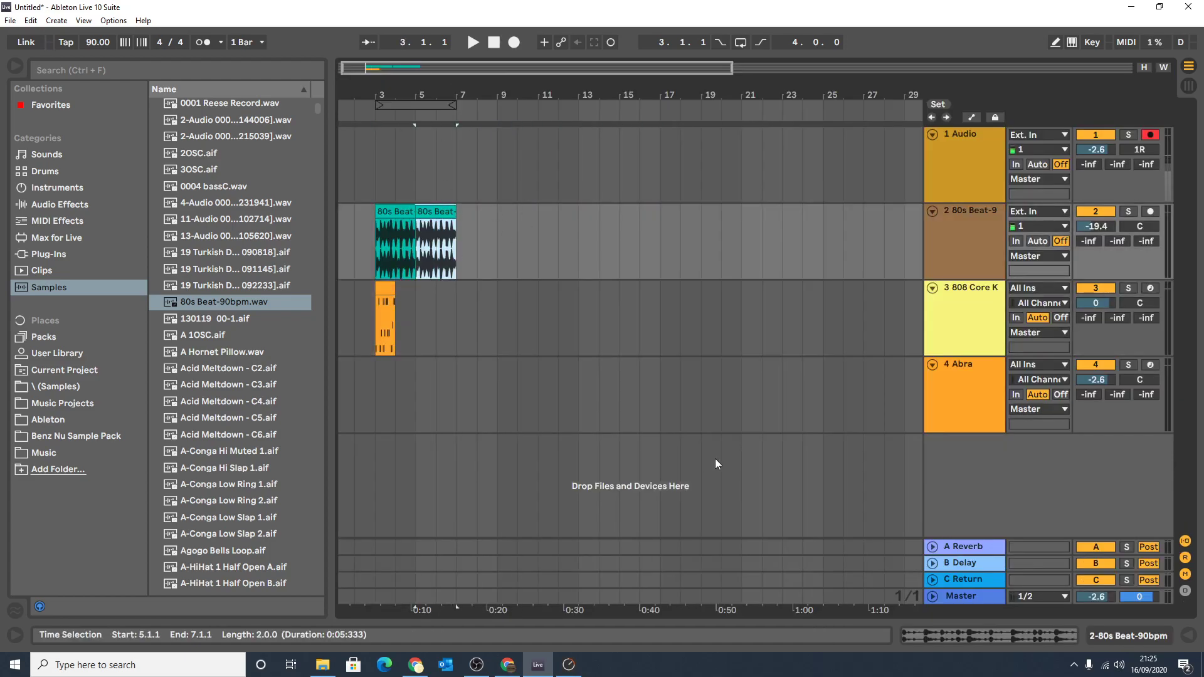